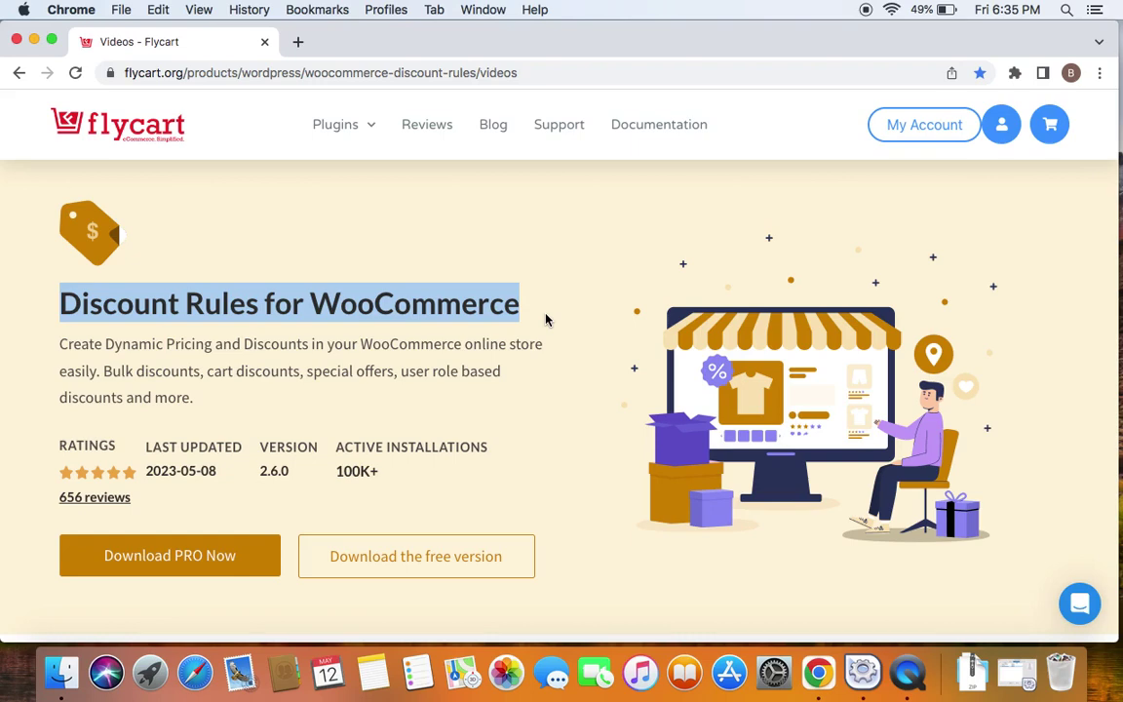
- Scroll through the Shop page's Sale!-badged products, then return to the Discount Rules list
{"action": "left_click", "coordinate": [555, 75]}
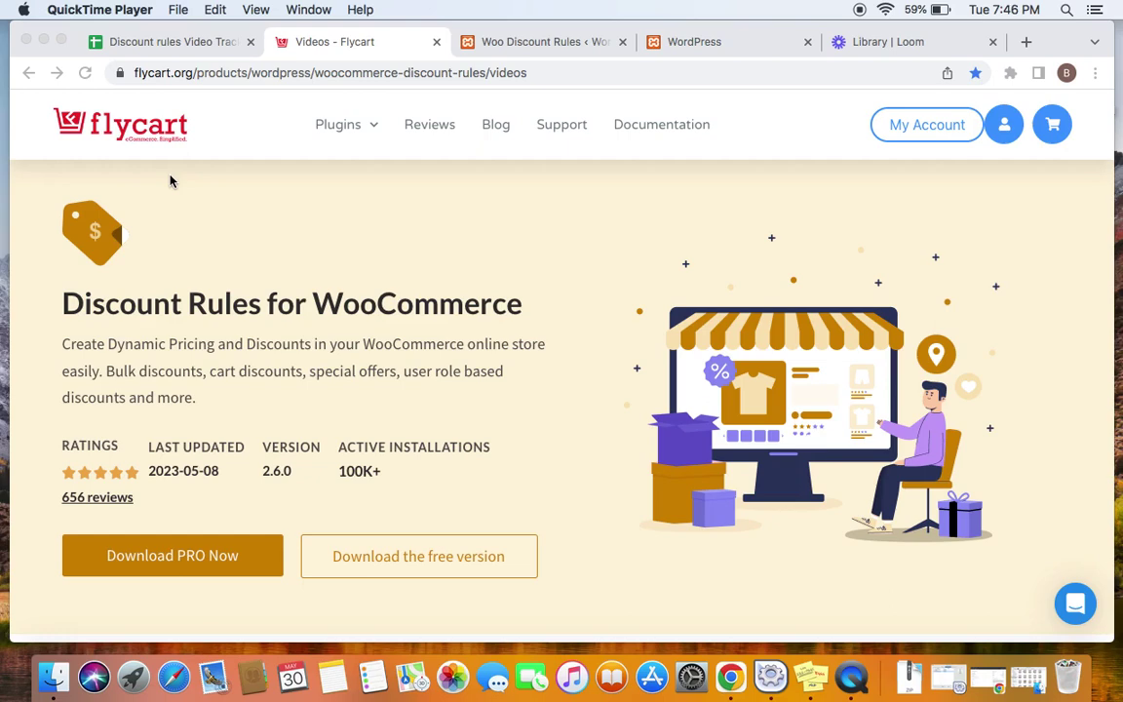
{"action": "left_click", "coordinate": [667, 41]}
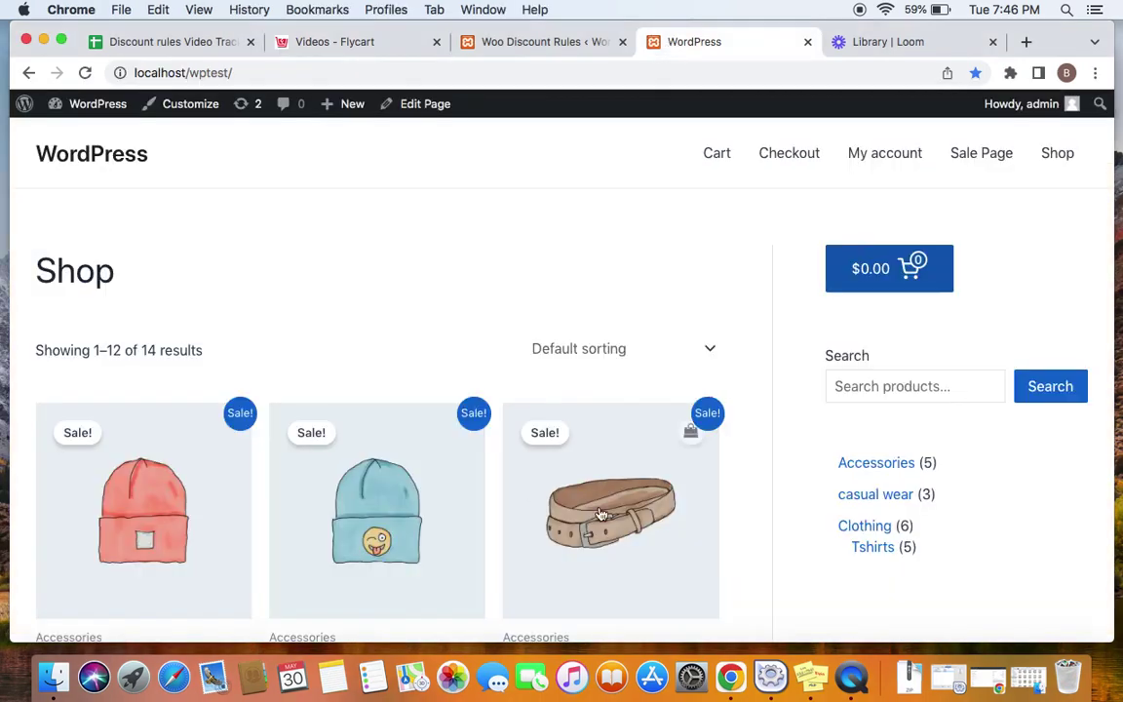
{"action": "scroll", "coordinate": [592, 468], "scroll_direction": "down", "scroll_amount": 10}
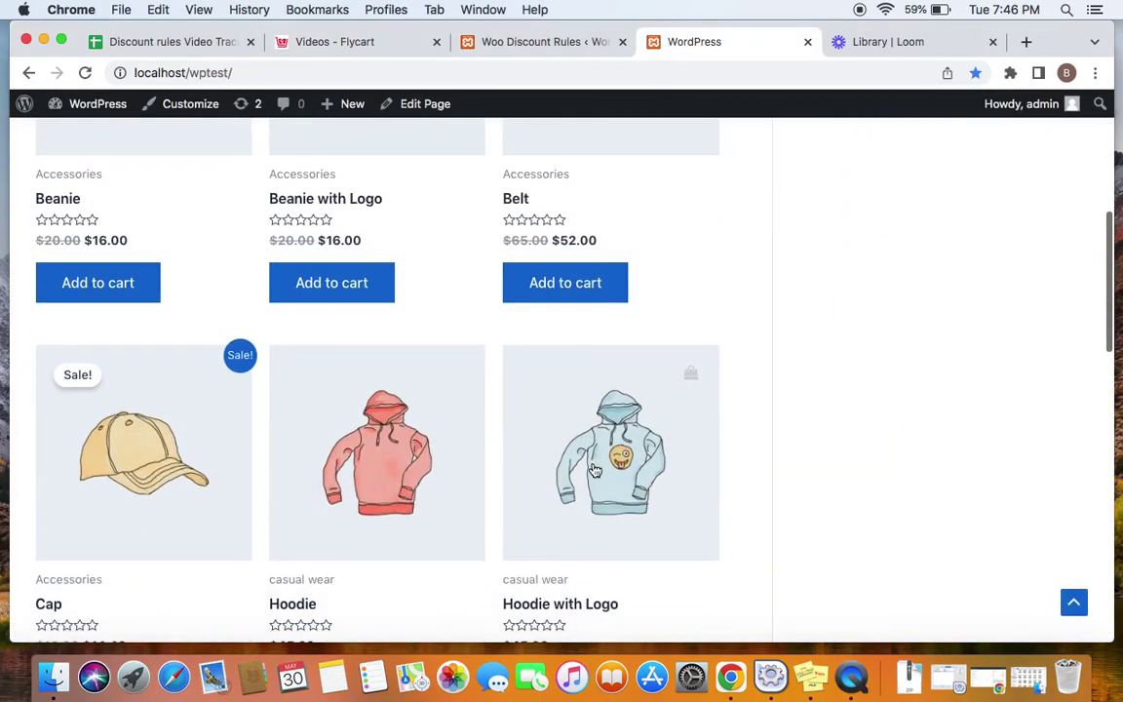
{"action": "scroll", "coordinate": [594, 471], "scroll_direction": "up", "scroll_amount": 7}
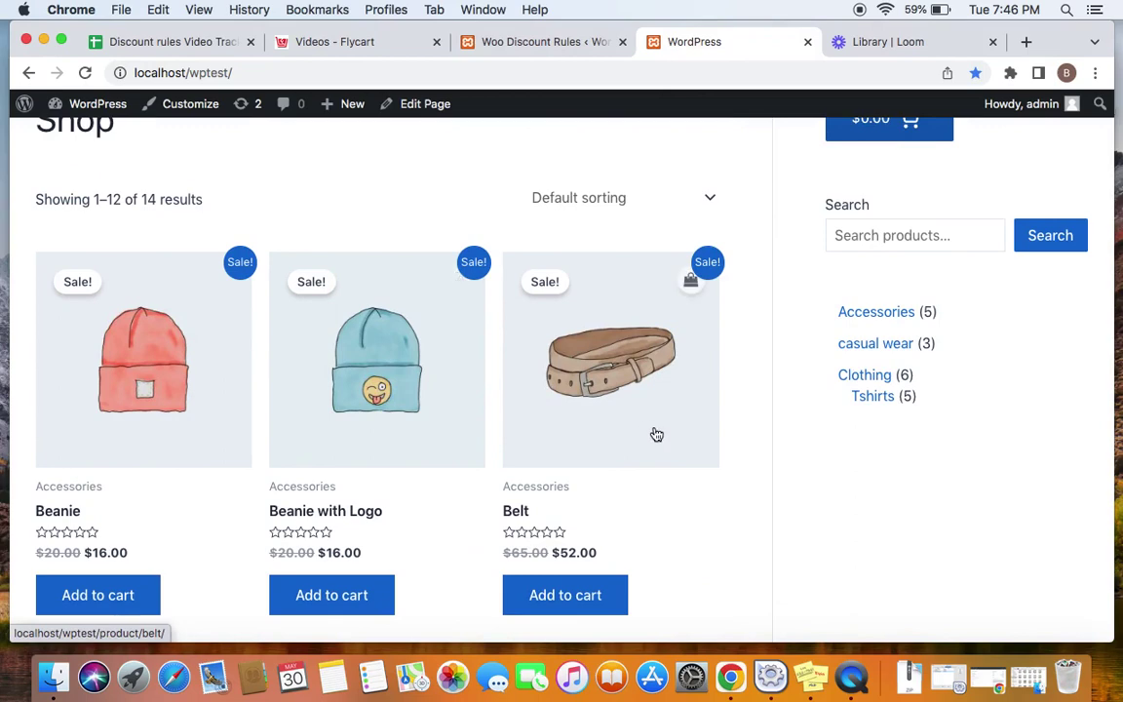
{"action": "scroll", "coordinate": [657, 434], "scroll_direction": "up", "scroll_amount": 4}
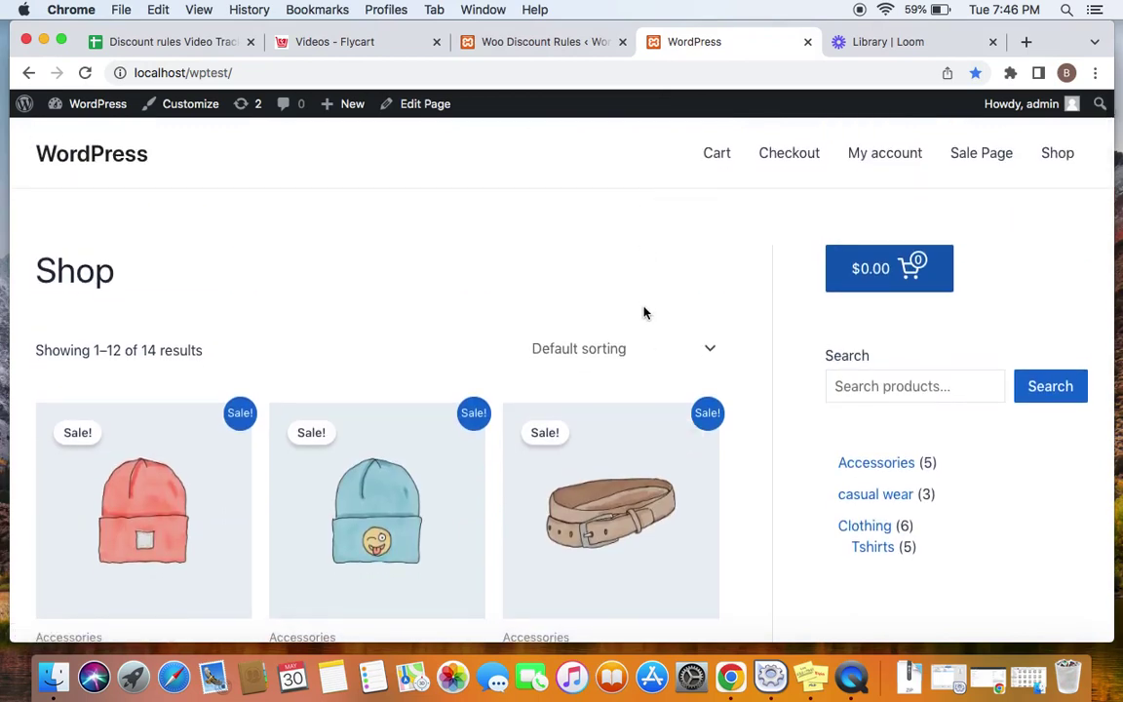
{"action": "left_click", "coordinate": [547, 48]}
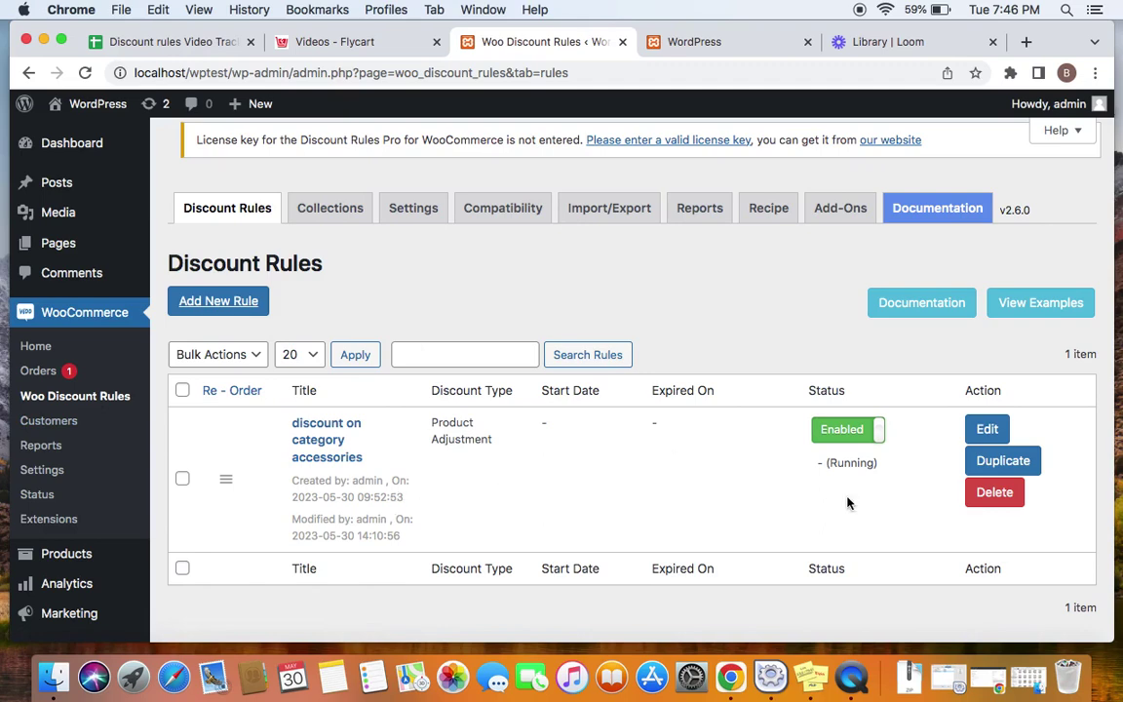
- Open the 'discount on category accessories' rule for editing and highlight 'accessories' in its name
{"action": "left_click", "coordinate": [982, 431]}
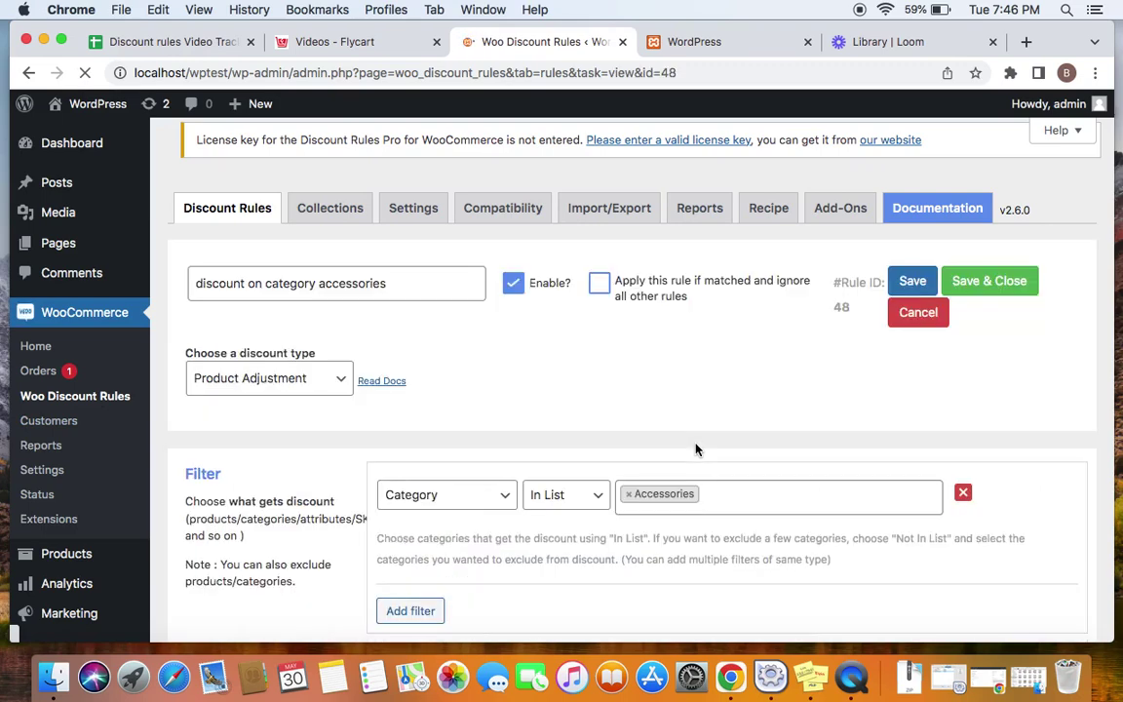
{"action": "scroll", "coordinate": [696, 449], "scroll_direction": "down", "scroll_amount": 1}
{"action": "scroll", "coordinate": [697, 449], "scroll_direction": "down", "scroll_amount": 3}
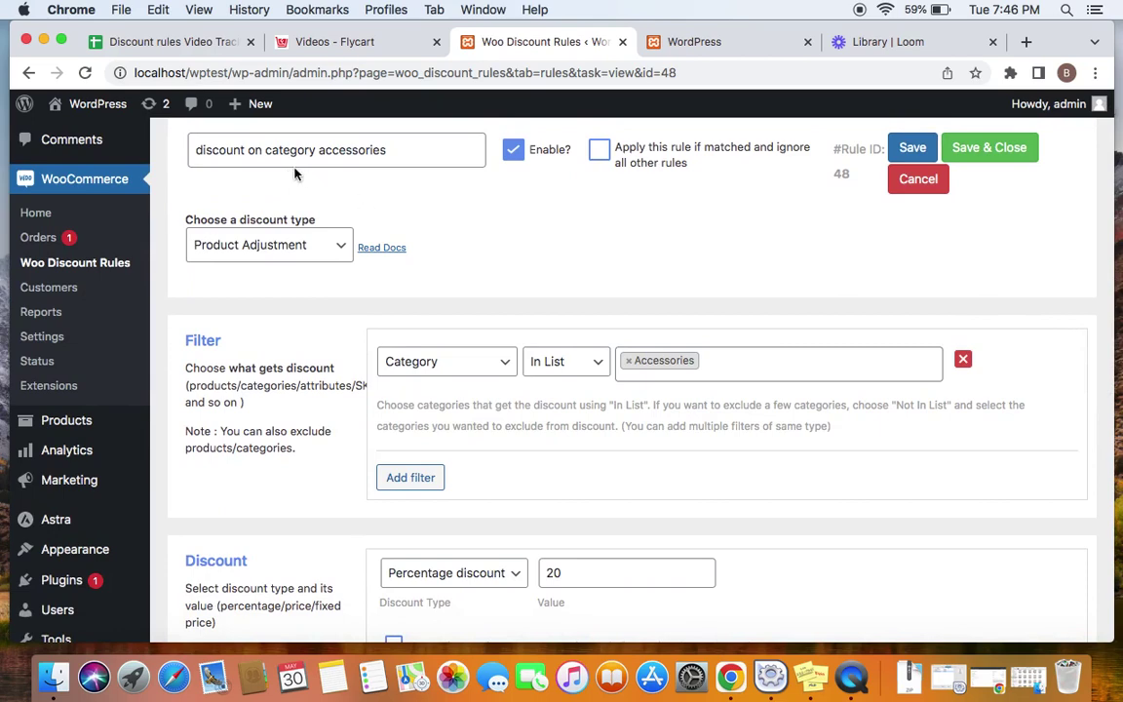
{"action": "left_click_drag", "start_coordinate": [317, 150], "coordinate": [429, 162]}
{"action": "left_click", "coordinate": [530, 244]}
{"action": "left_click_drag", "start_coordinate": [317, 150], "coordinate": [413, 154]}
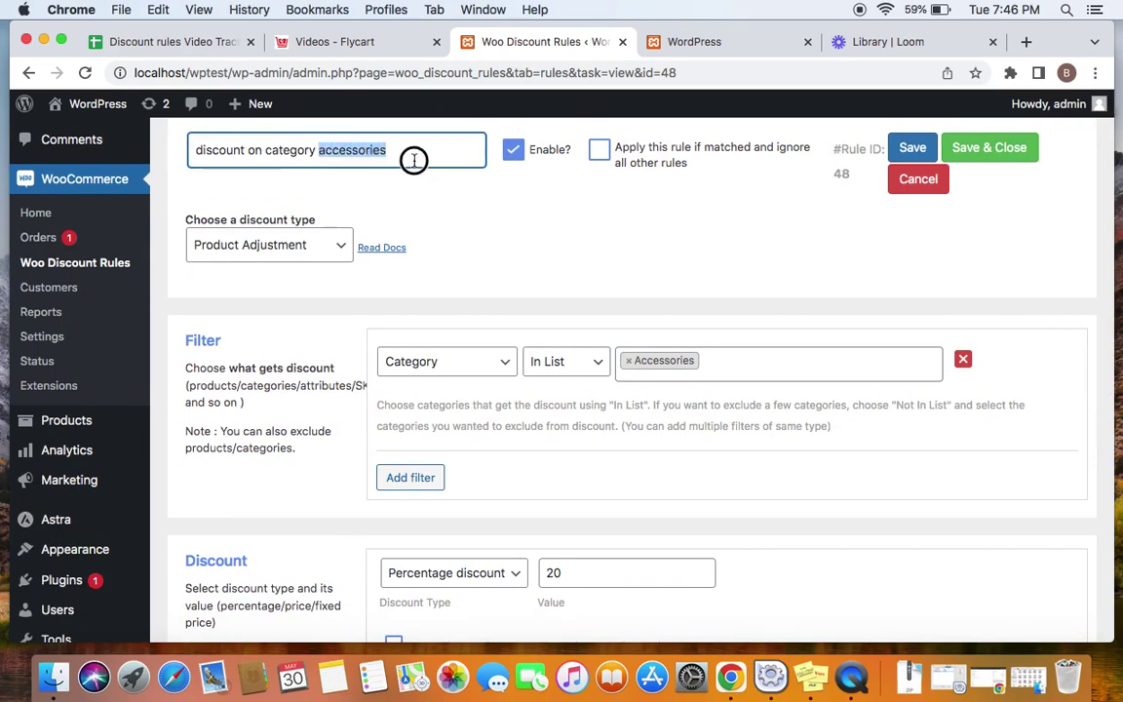
{"action": "left_click", "coordinate": [544, 295]}
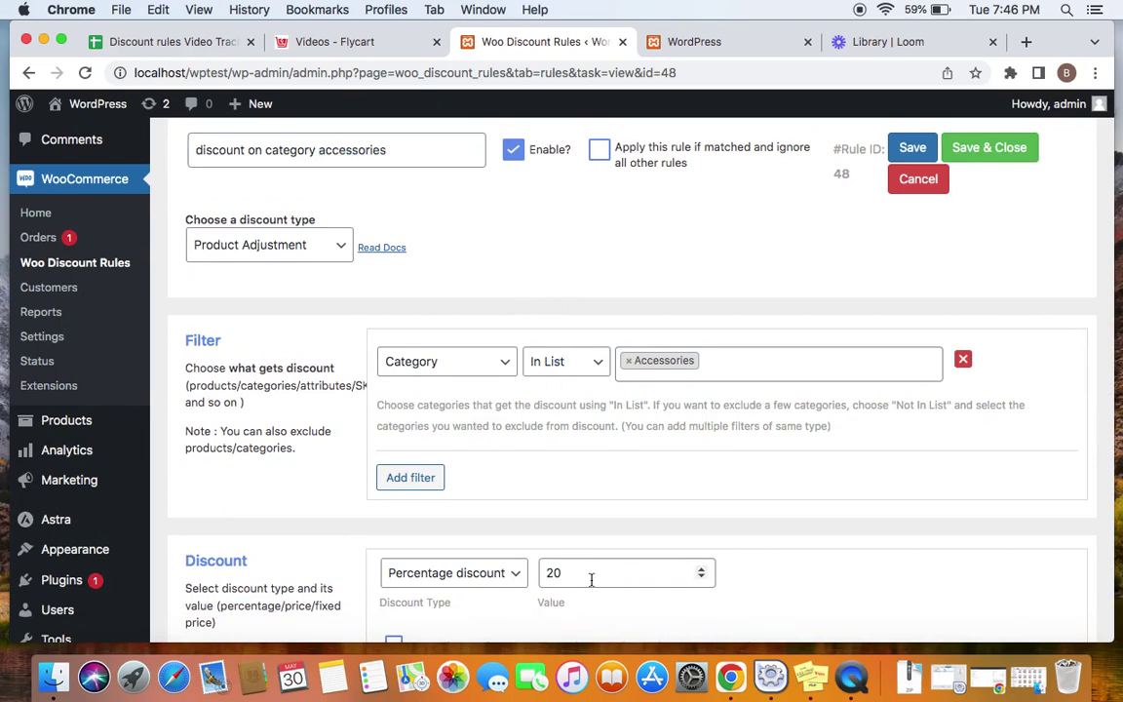
- Review the rule's Accessories filter and 20 percent discount, then go to the plugin's general settings
{"action": "scroll", "coordinate": [588, 579], "scroll_direction": "down", "scroll_amount": 3}
{"action": "scroll", "coordinate": [591, 585], "scroll_direction": "up", "scroll_amount": 5}
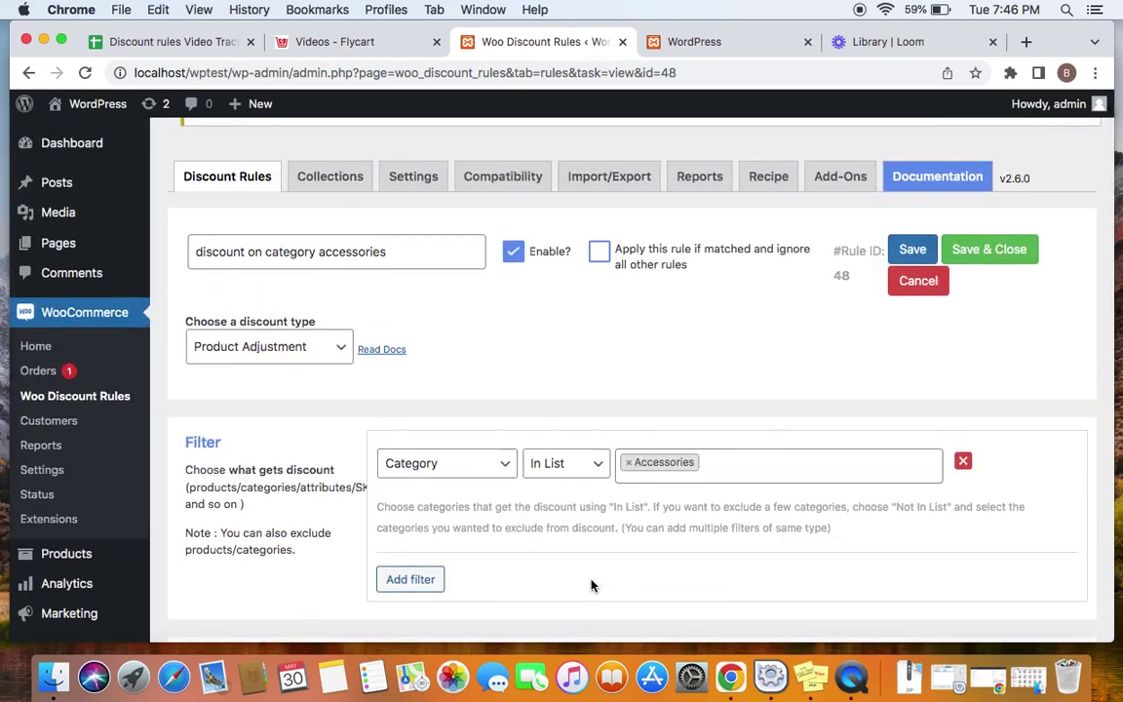
{"action": "scroll", "coordinate": [591, 585], "scroll_direction": "down", "scroll_amount": 1}
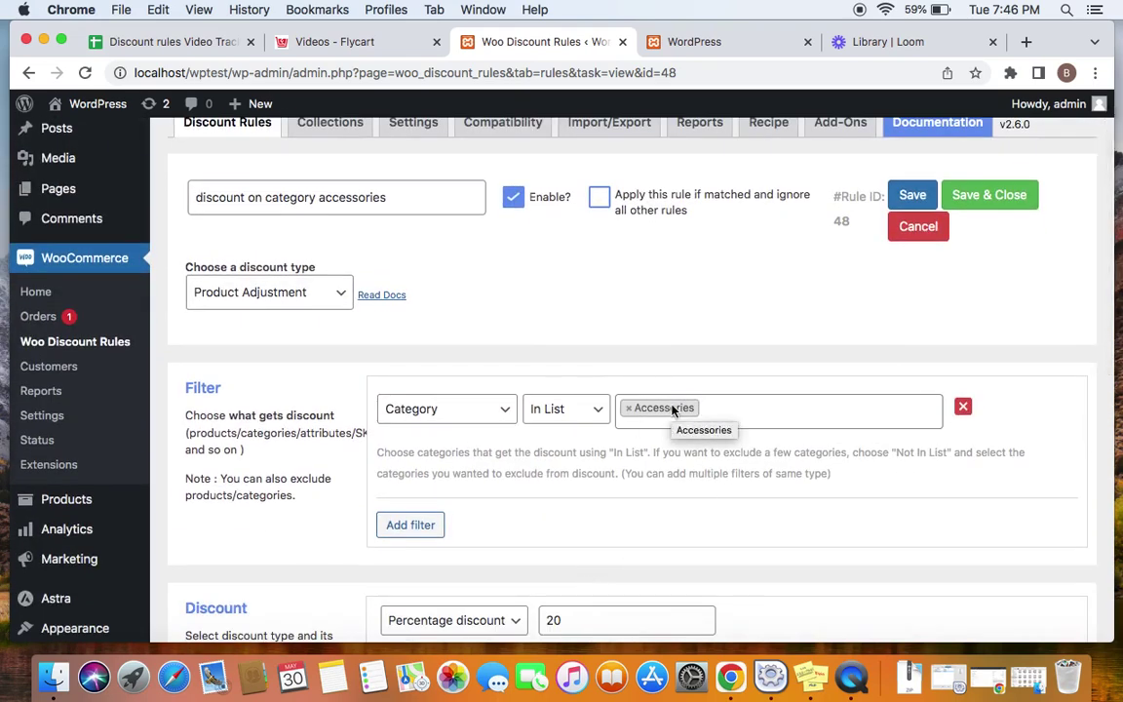
{"action": "scroll", "coordinate": [671, 410], "scroll_direction": "up", "scroll_amount": 1}
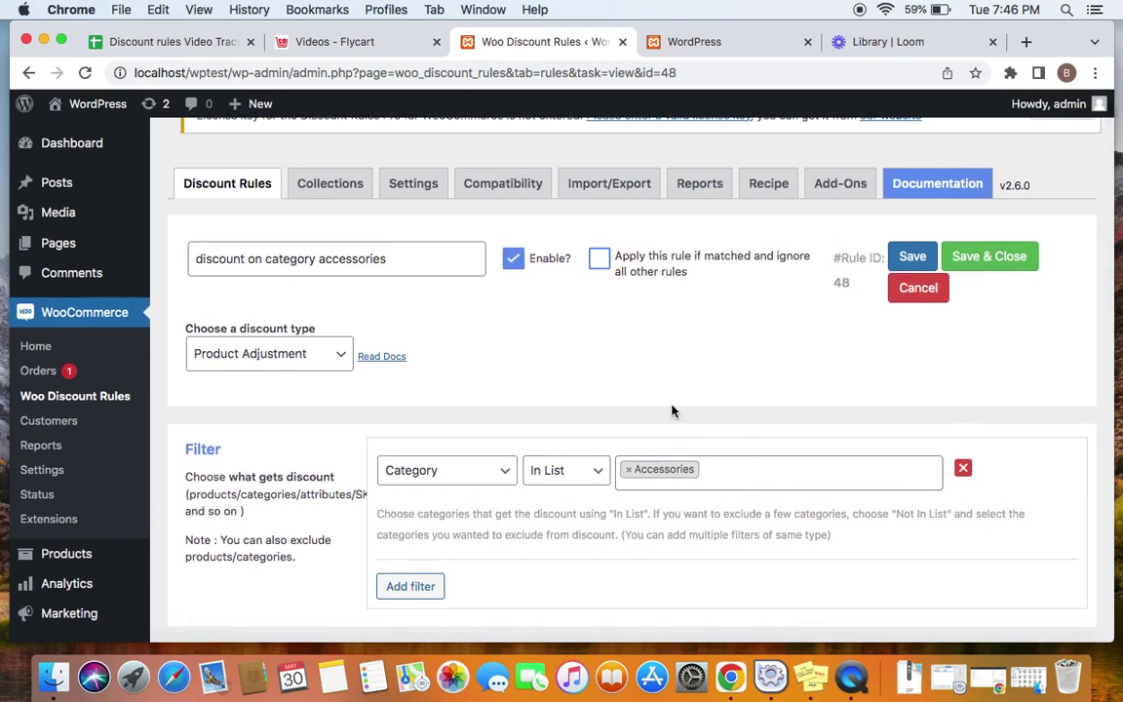
{"action": "left_click", "coordinate": [411, 195]}
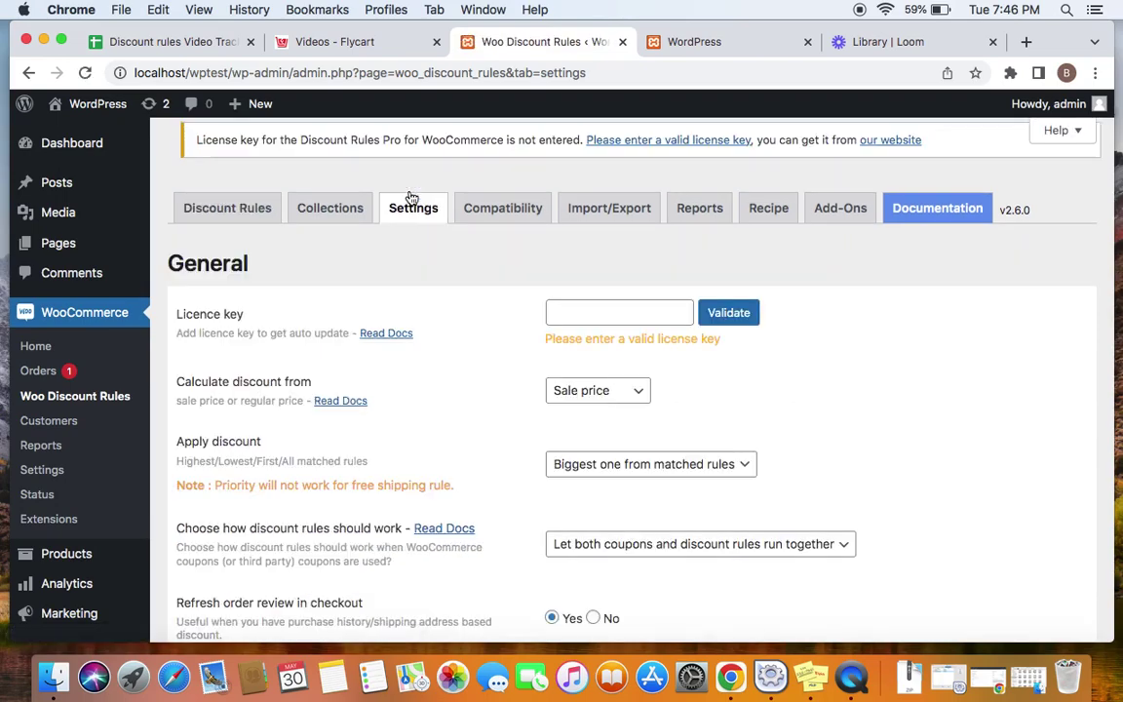
- Check the Product on-sale badge settings, then switch back to the store's Shop page
{"action": "scroll", "coordinate": [411, 197], "scroll_direction": "down", "scroll_amount": 10}
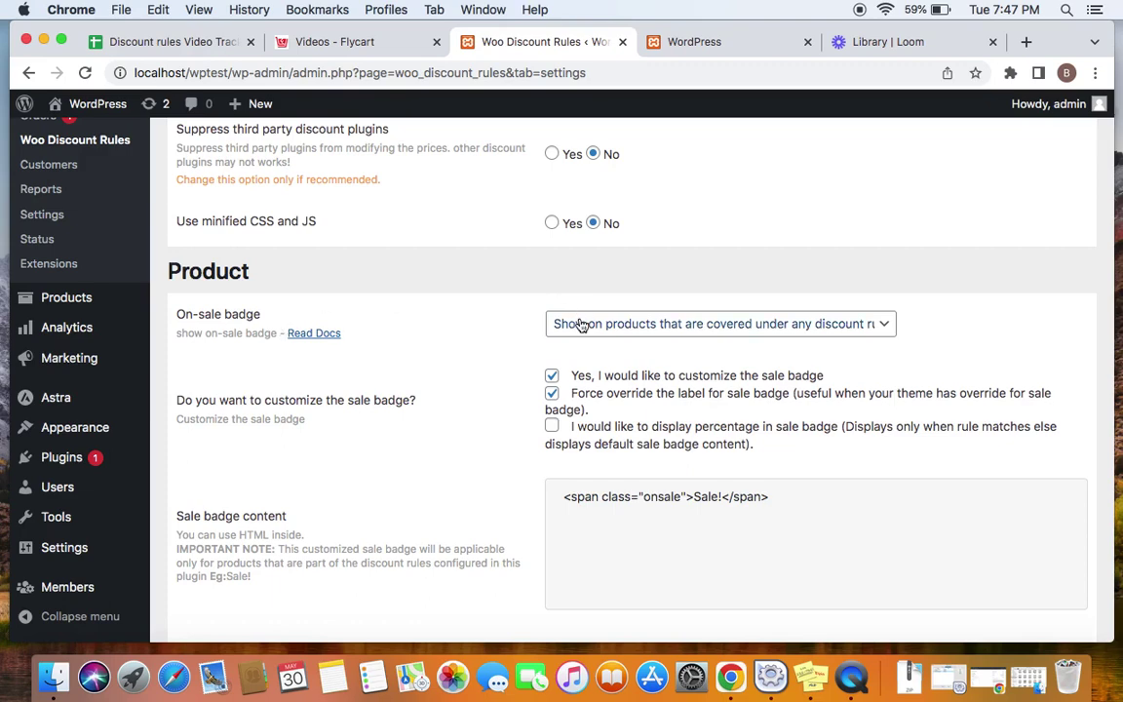
{"action": "left_click", "coordinate": [673, 41]}
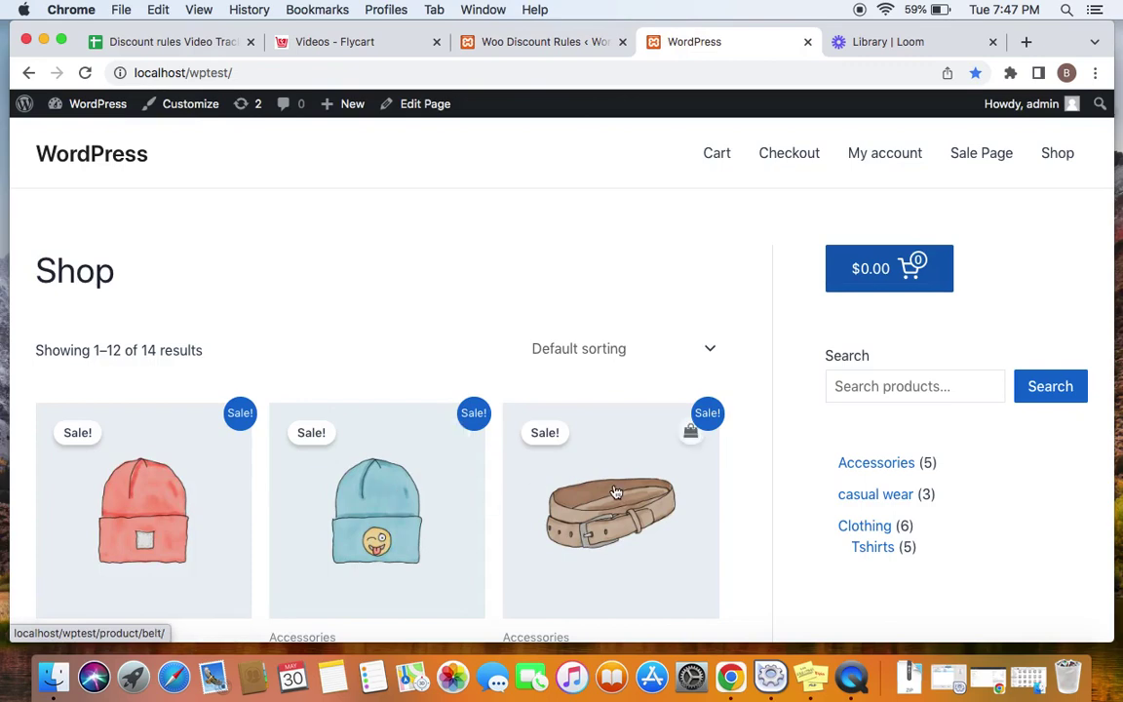
{"action": "scroll", "coordinate": [614, 492], "scroll_direction": "down", "scroll_amount": 3}
{"action": "scroll", "coordinate": [614, 492], "scroll_direction": "up", "scroll_amount": 3}
- Browse the Accessories category's five Sale!-badged products, then return to the Discount Rules settings
{"action": "left_click", "coordinate": [870, 421]}
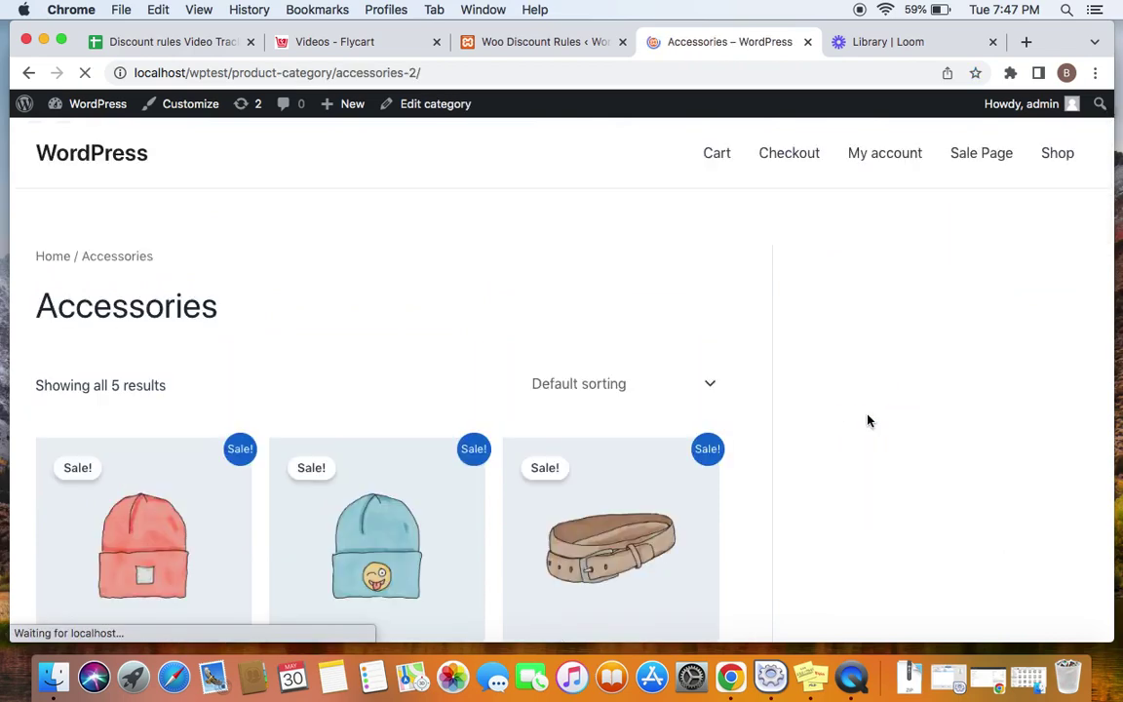
{"action": "scroll", "coordinate": [604, 371], "scroll_direction": "down", "scroll_amount": 5}
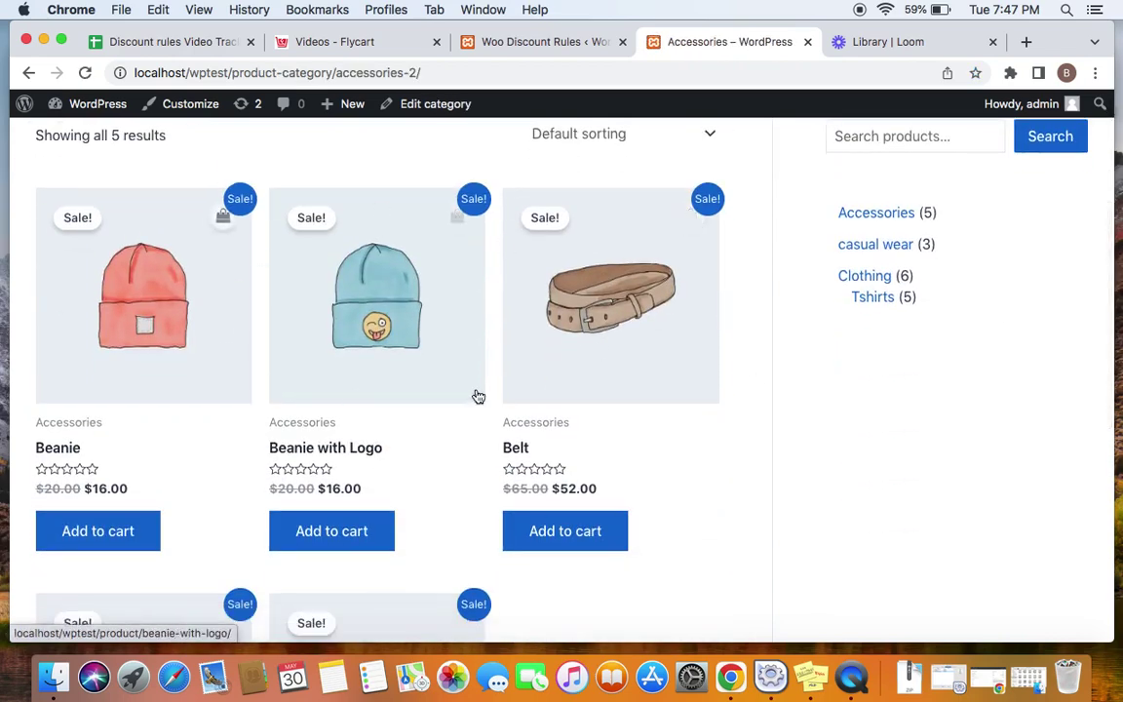
{"action": "scroll", "coordinate": [652, 351], "scroll_direction": "down", "scroll_amount": 3}
{"action": "scroll", "coordinate": [653, 349], "scroll_direction": "down", "scroll_amount": 2}
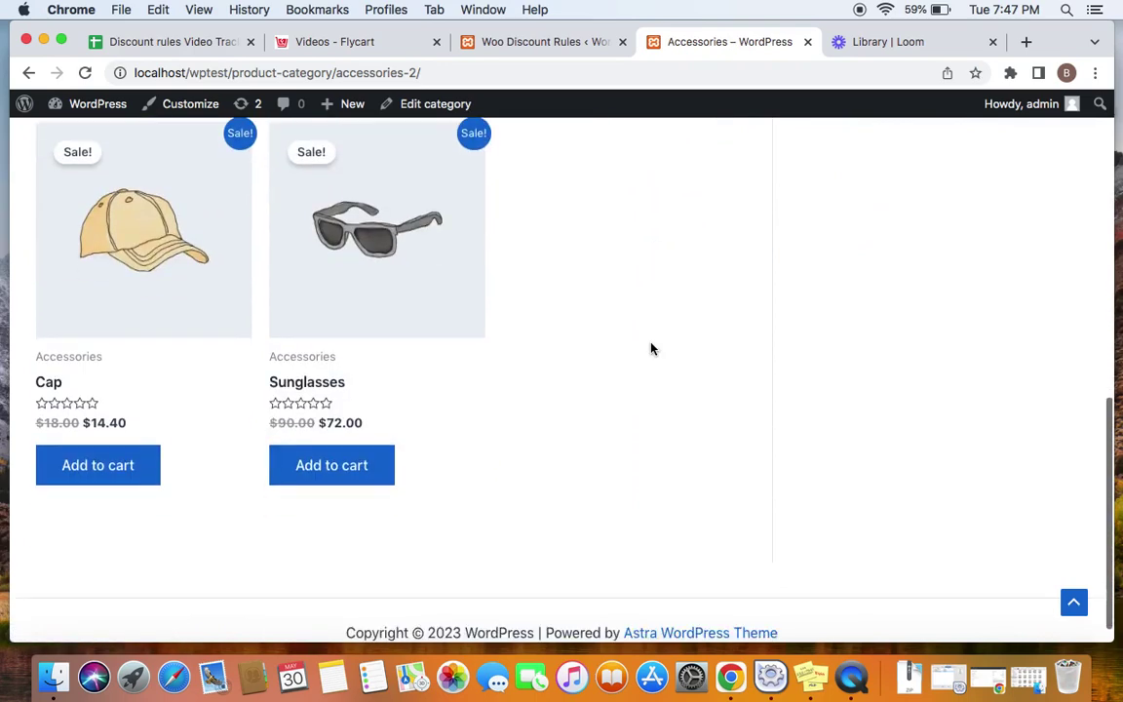
{"action": "scroll", "coordinate": [651, 349], "scroll_direction": "up", "scroll_amount": 6}
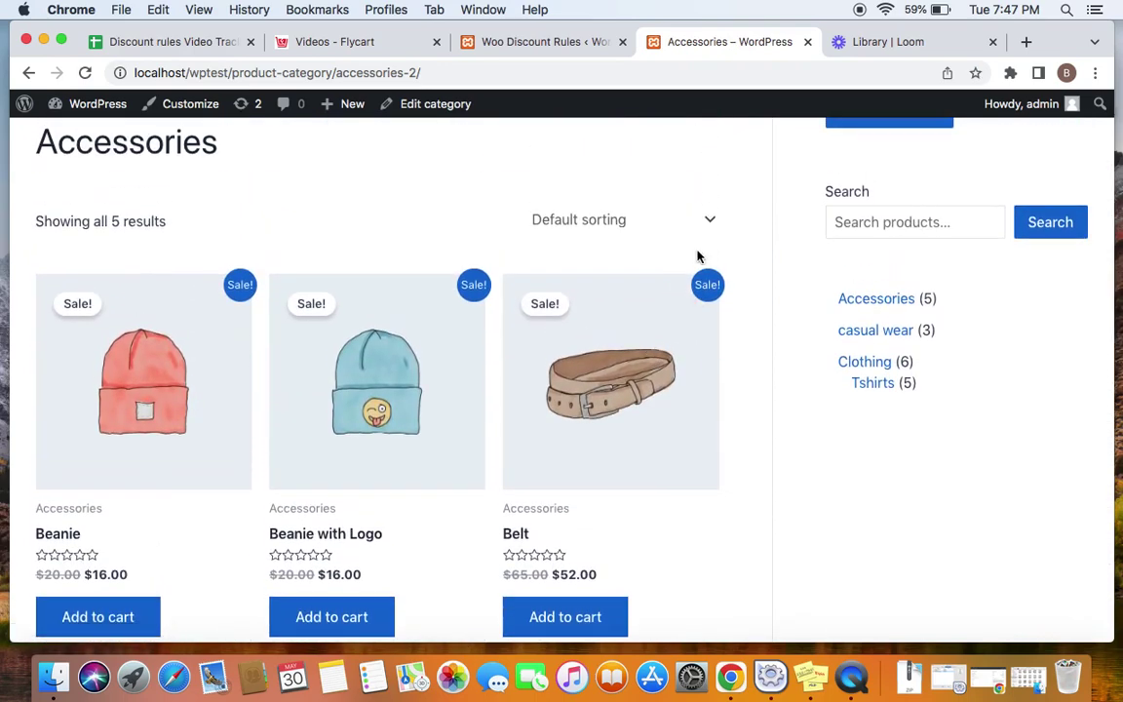
{"action": "scroll", "coordinate": [496, 230], "scroll_direction": "up", "scroll_amount": 3}
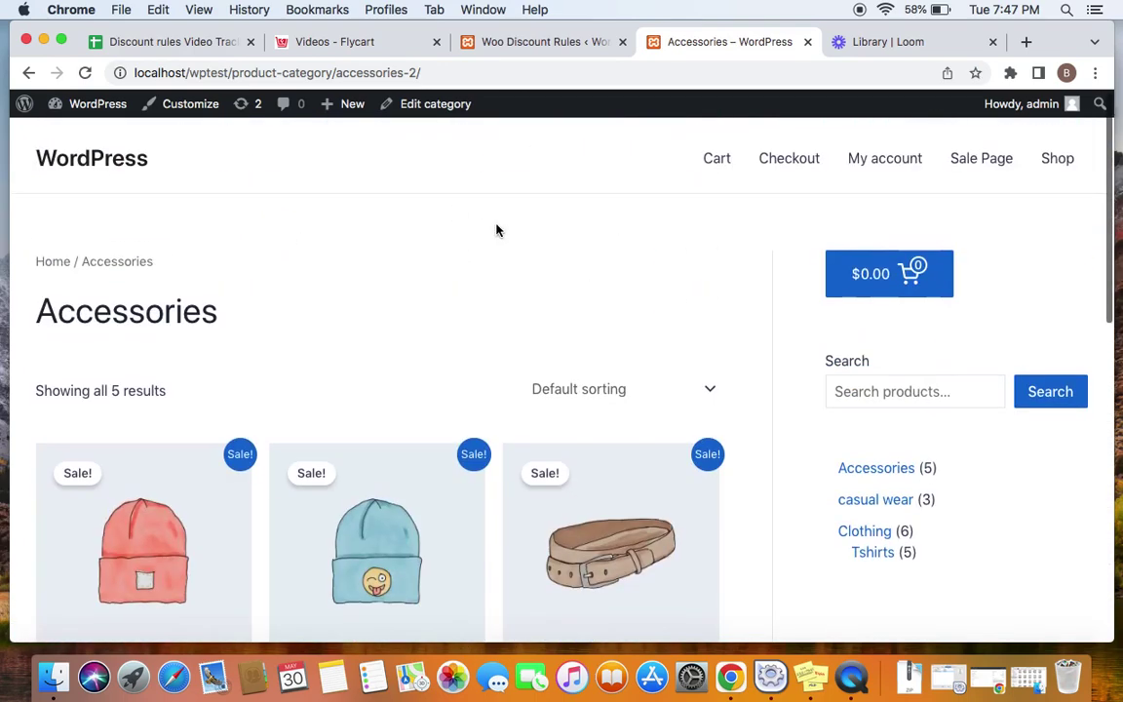
{"action": "left_click", "coordinate": [551, 41]}
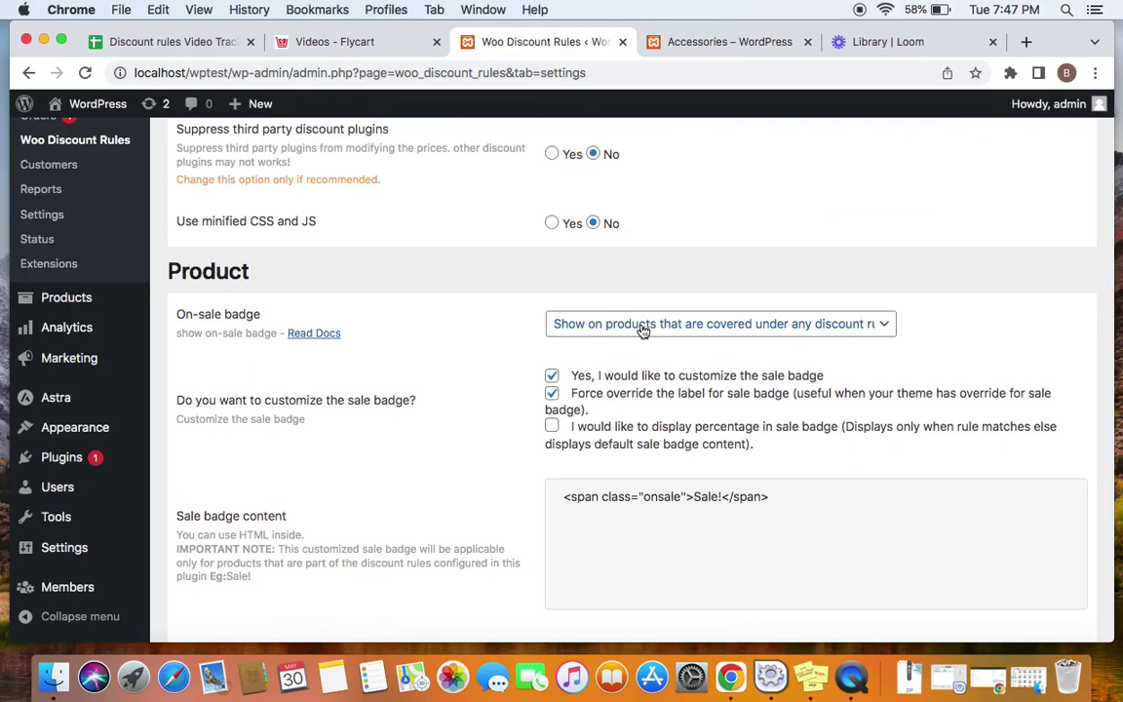
{"action": "left_click", "coordinate": [561, 330]}
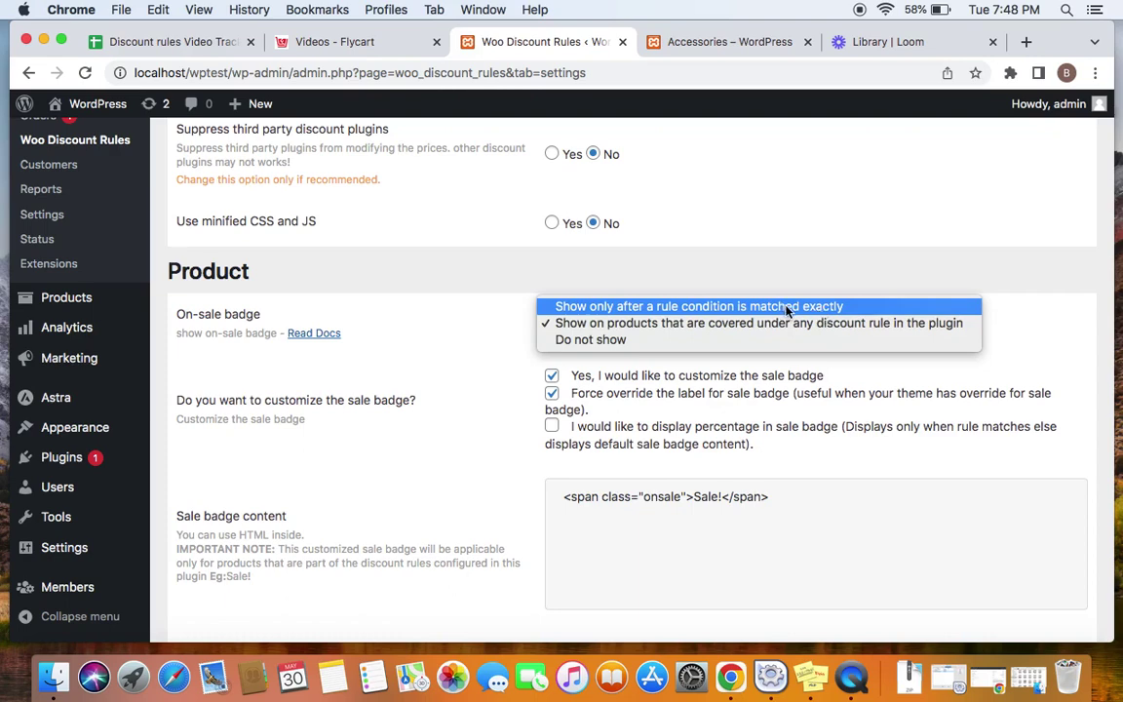
{"action": "left_click", "coordinate": [613, 45]}
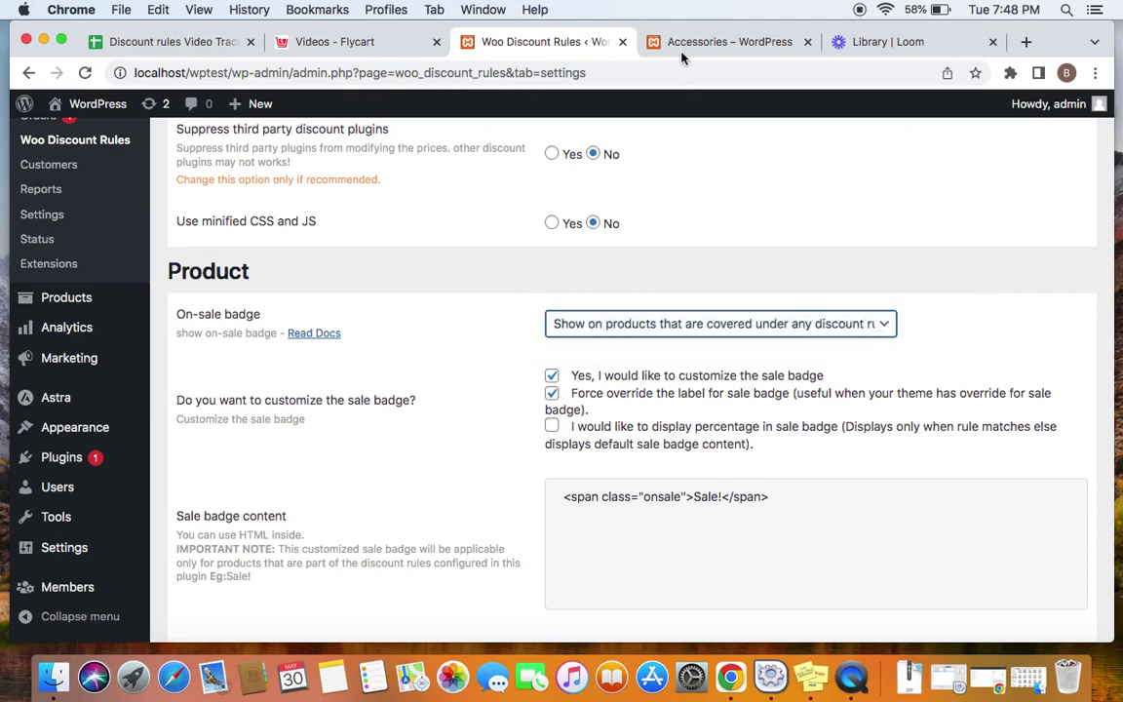
{"action": "left_click", "coordinate": [680, 45]}
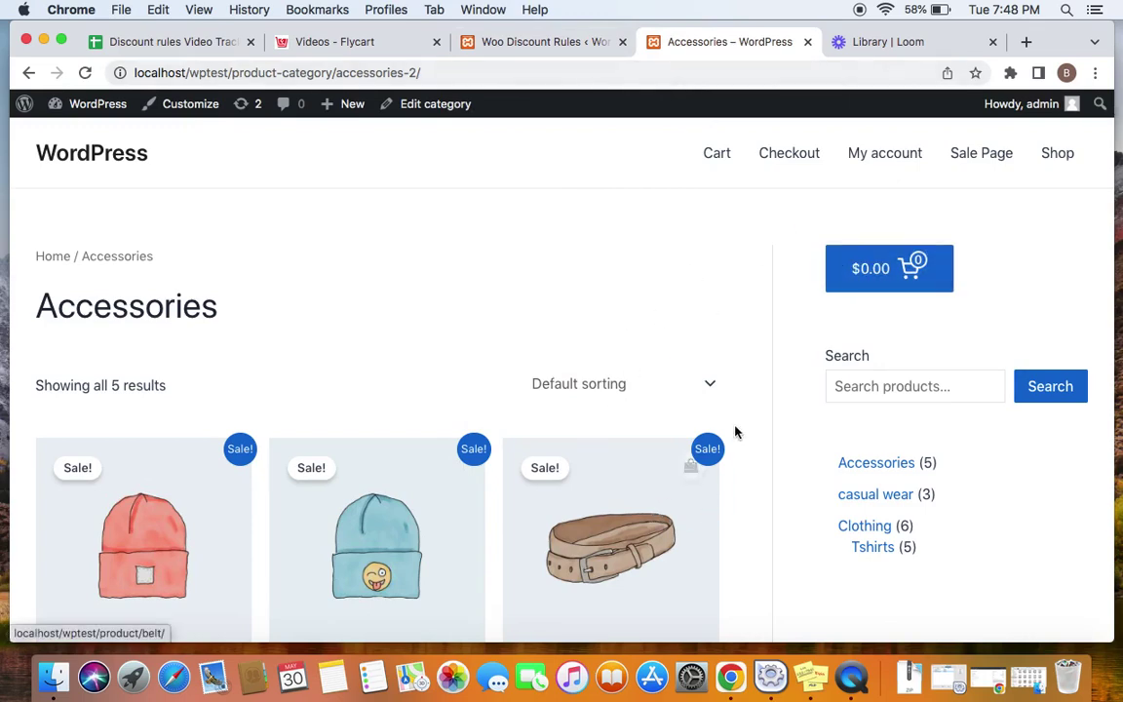
{"action": "left_click", "coordinate": [524, 50]}
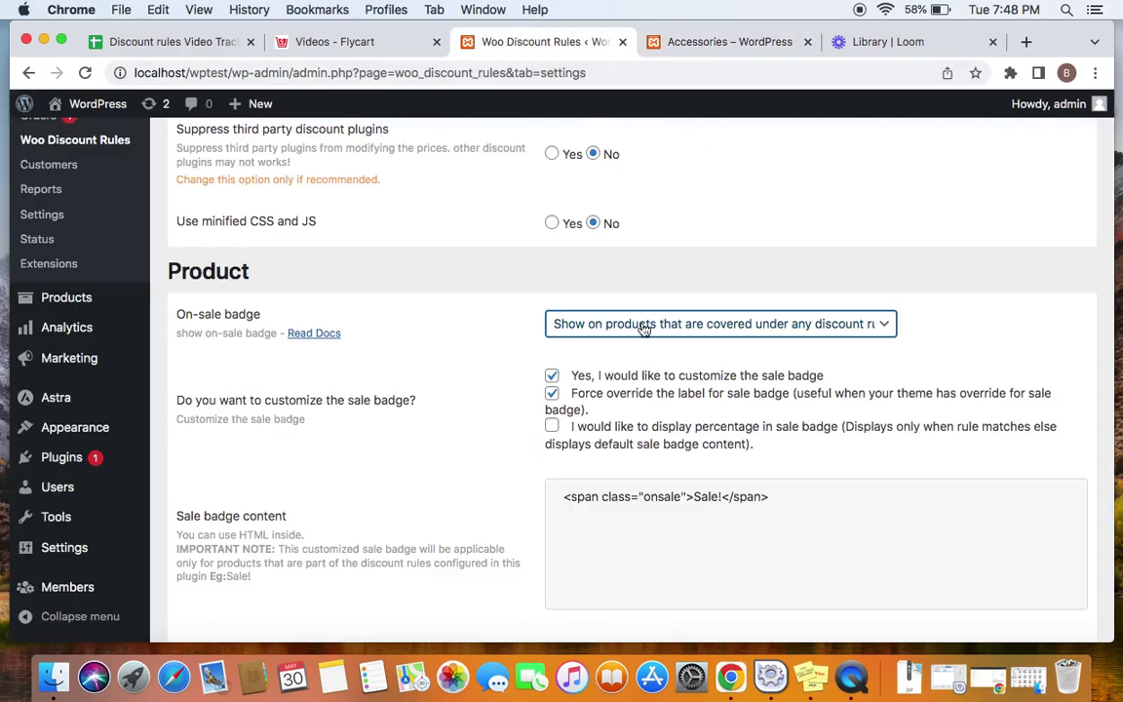
{"action": "left_click", "coordinate": [663, 324]}
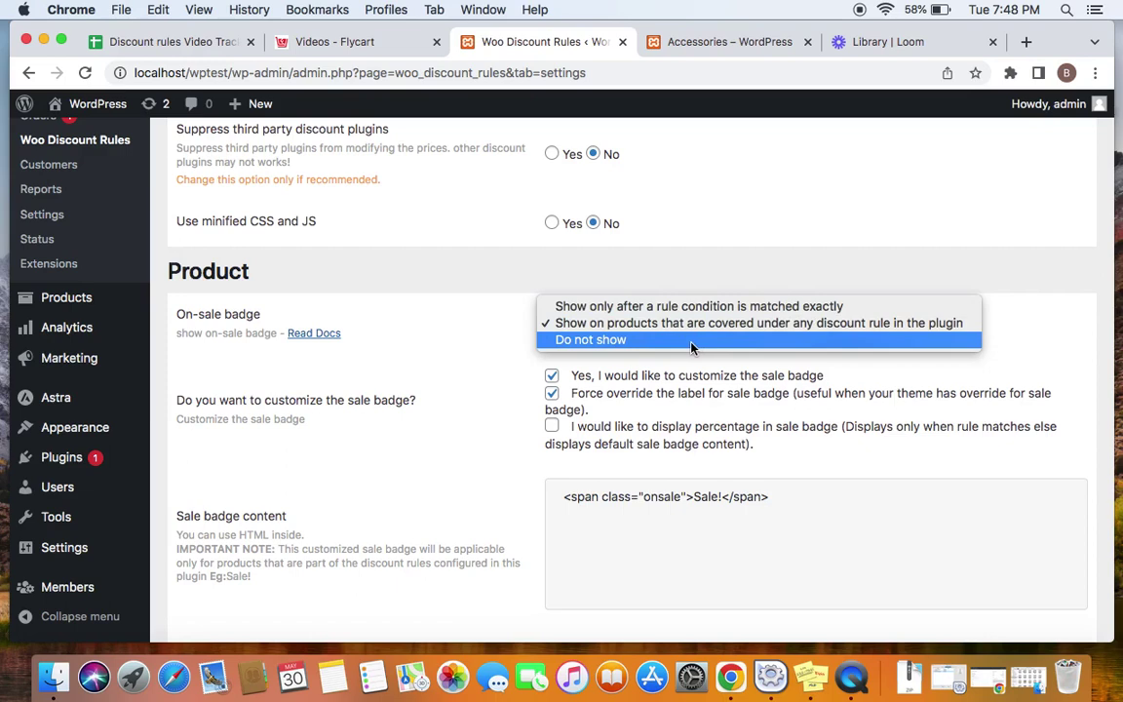
{"action": "left_click", "coordinate": [714, 234]}
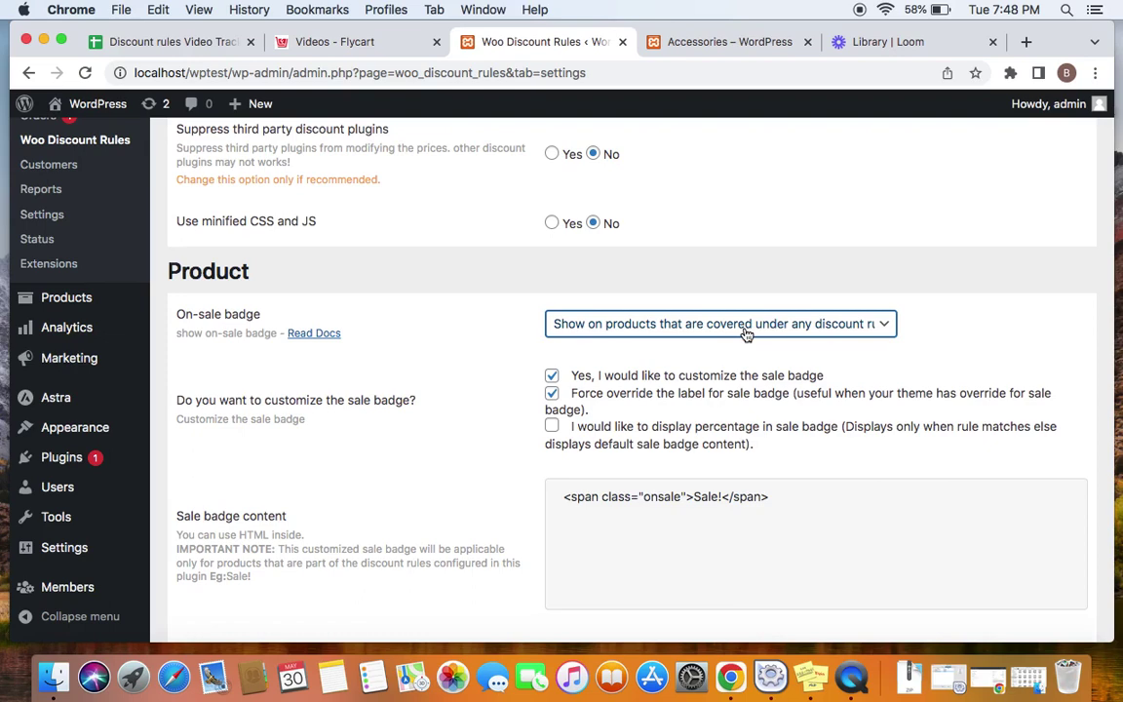
{"action": "scroll", "coordinate": [746, 334], "scroll_direction": "down", "scroll_amount": 2}
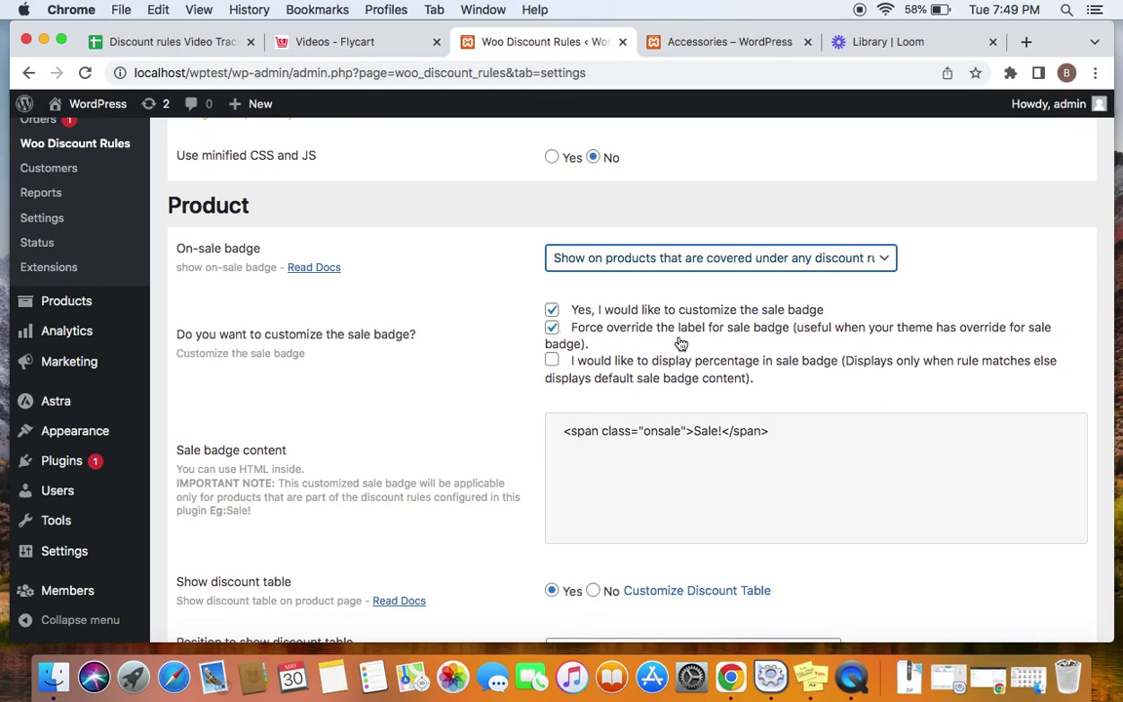
{"action": "scroll", "coordinate": [741, 353], "scroll_direction": "down", "scroll_amount": 2}
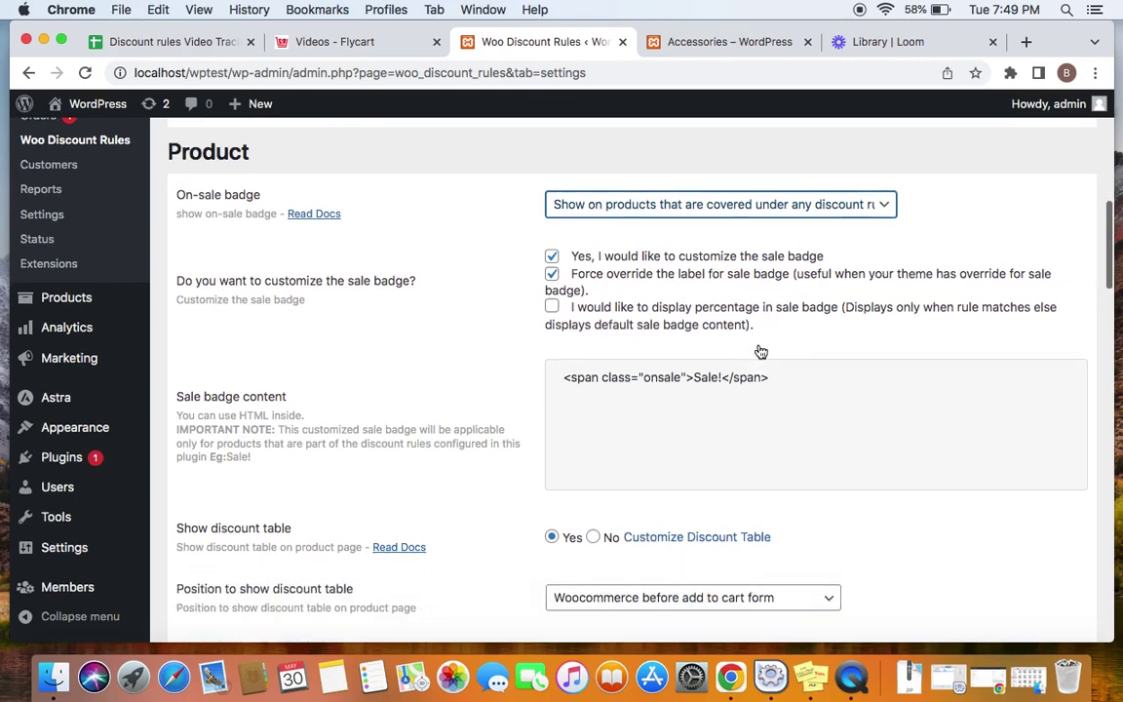
{"action": "scroll", "coordinate": [820, 361], "scroll_direction": "up", "scroll_amount": 1}
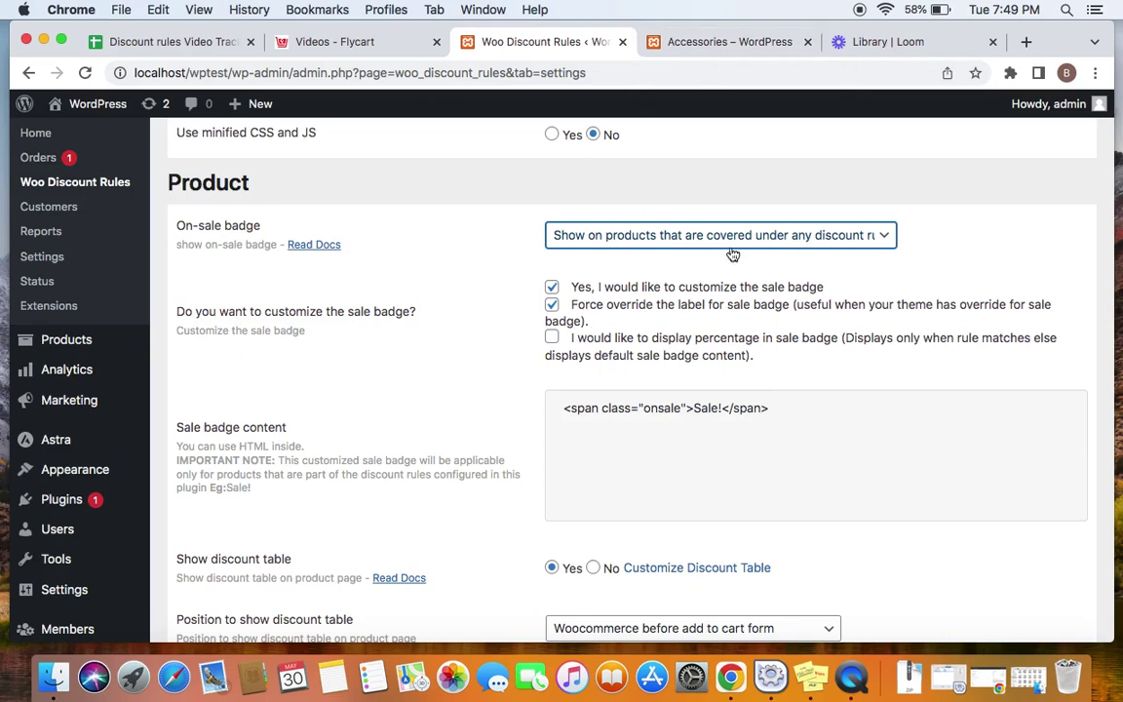
{"action": "left_click", "coordinate": [702, 44]}
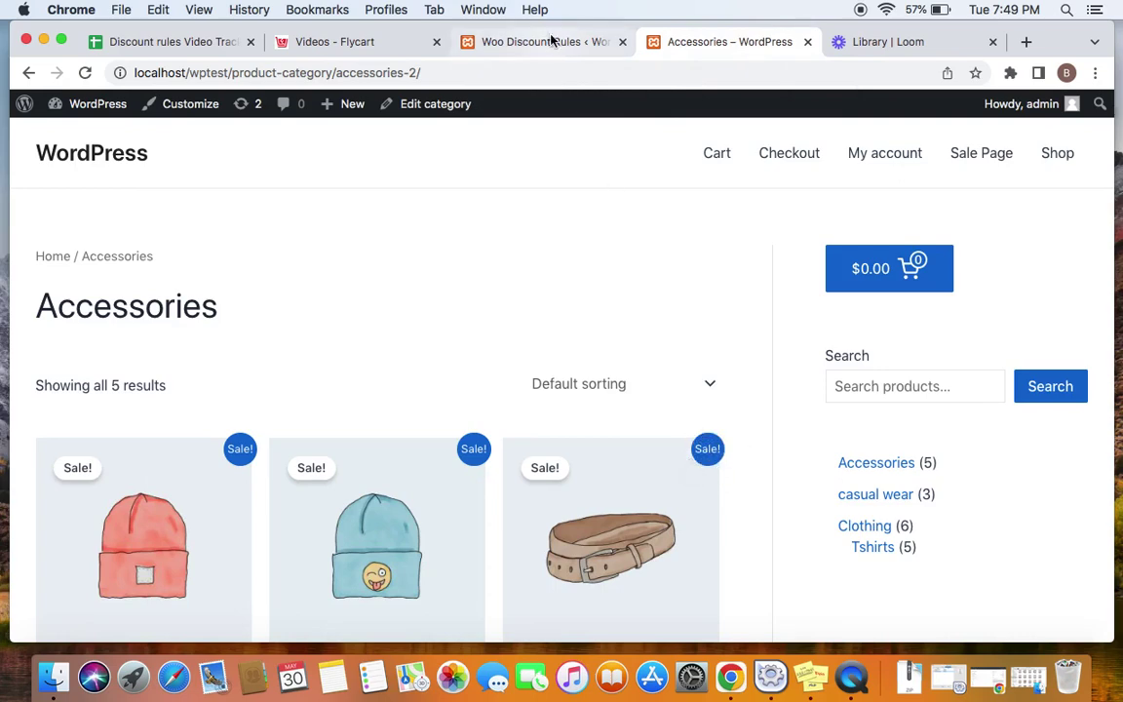
{"action": "left_click", "coordinate": [499, 37]}
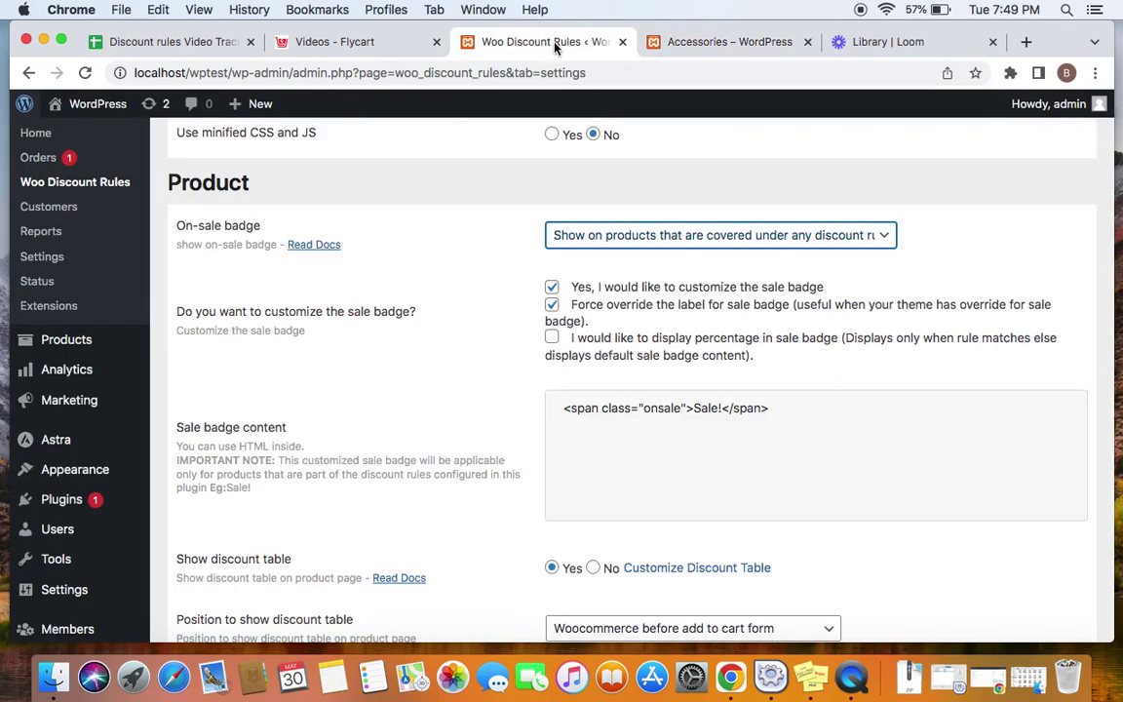
- Enable 'I would like to display percentage in sale badge' and inspect the badge content text
{"action": "left_click", "coordinate": [552, 339]}
{"action": "scroll", "coordinate": [678, 363], "scroll_direction": "down", "scroll_amount": 2}
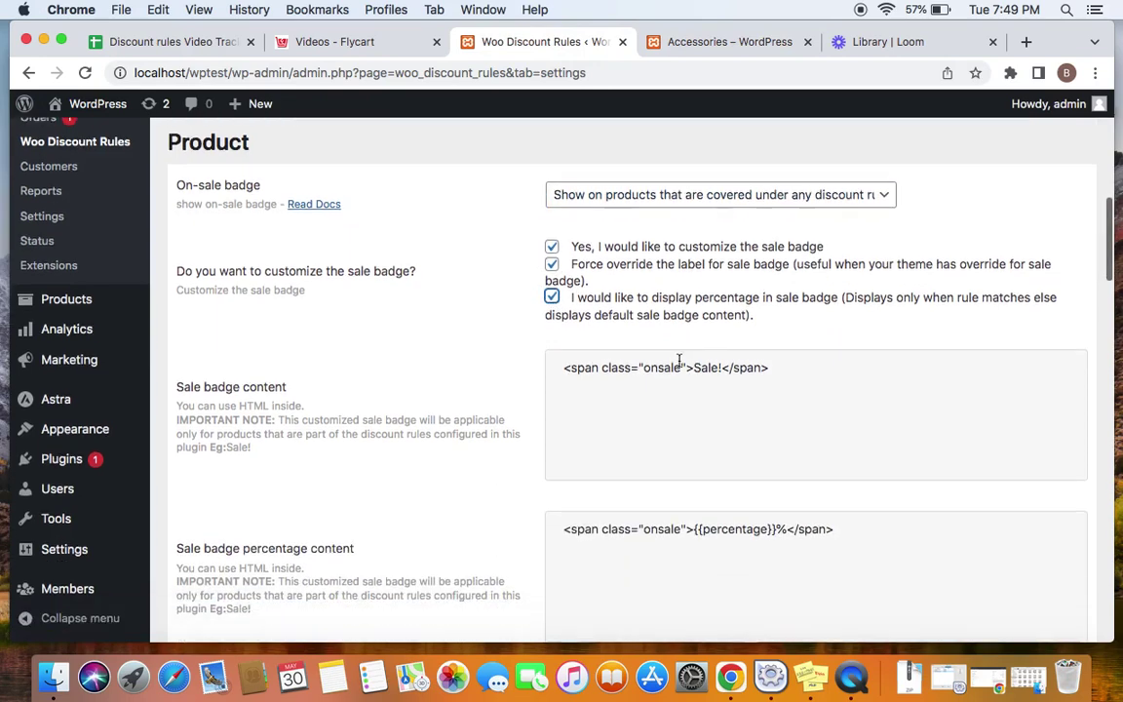
{"action": "scroll", "coordinate": [678, 363], "scroll_direction": "down", "scroll_amount": 2}
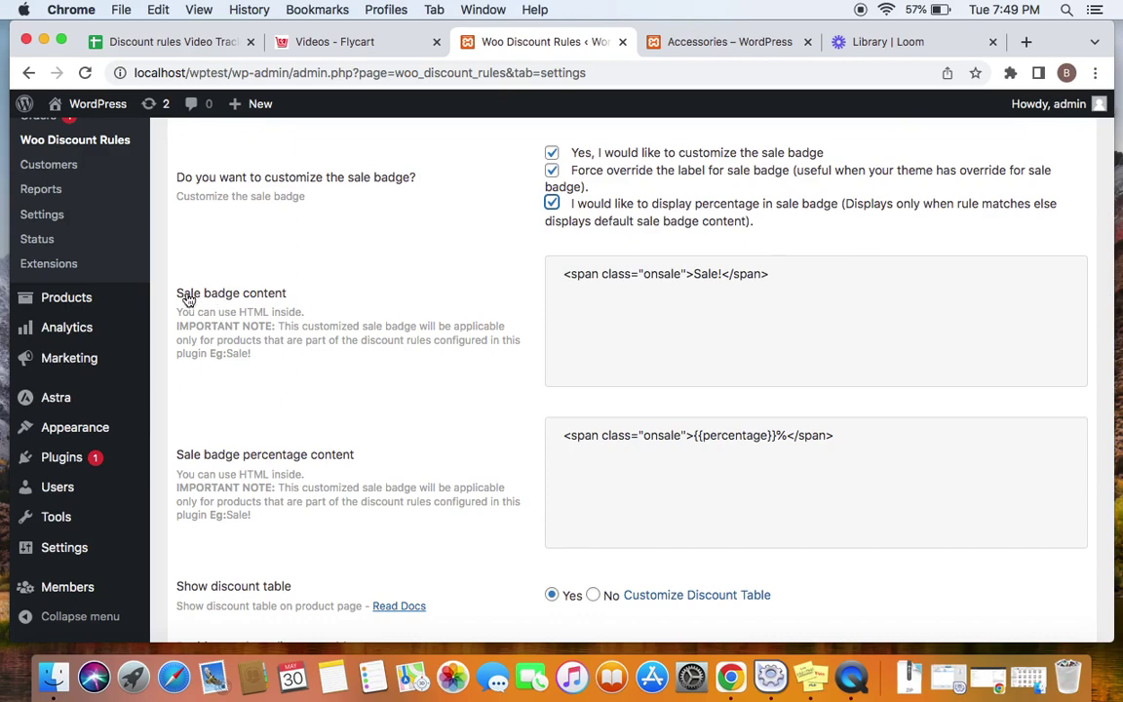
{"action": "left_click", "coordinate": [297, 292]}
{"action": "left_click_drag", "start_coordinate": [725, 274], "coordinate": [691, 273]}
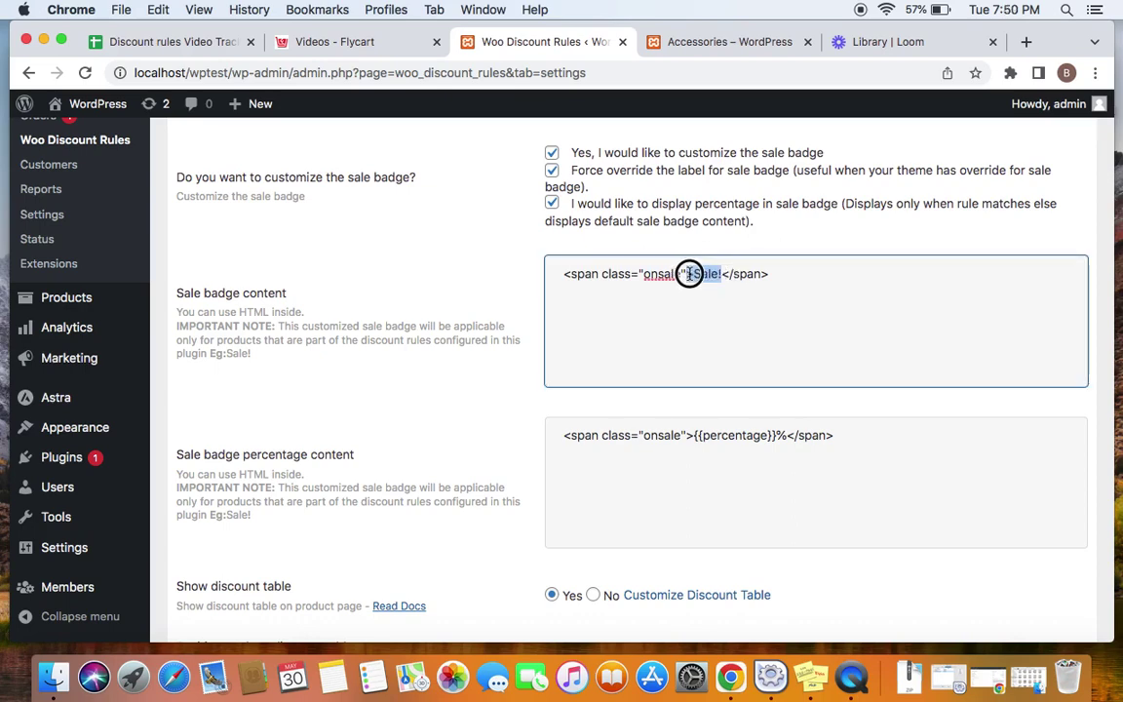
{"action": "left_click", "coordinate": [828, 288]}
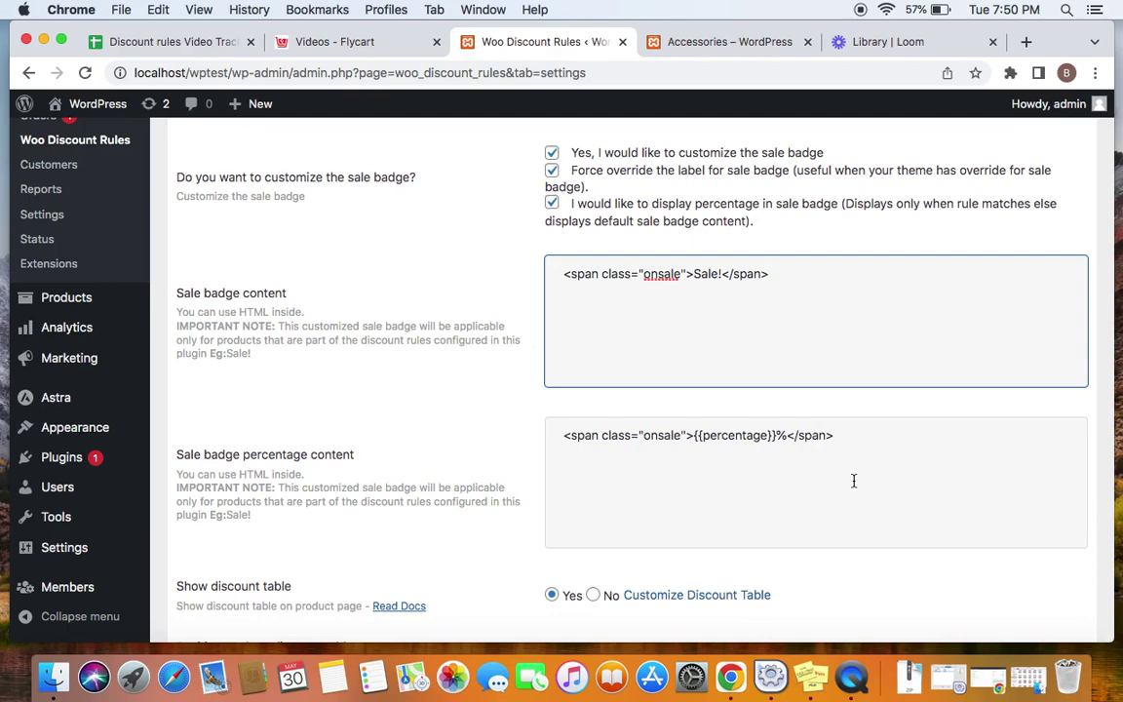
- Save the settings with badge content <span class="onsale">{{percentage}}%</span>
{"action": "scroll", "coordinate": [854, 480], "scroll_direction": "up", "scroll_amount": 3}
{"action": "scroll", "coordinate": [854, 481], "scroll_direction": "up", "scroll_amount": 10}
{"action": "scroll", "coordinate": [853, 483], "scroll_direction": "down", "scroll_amount": 20}
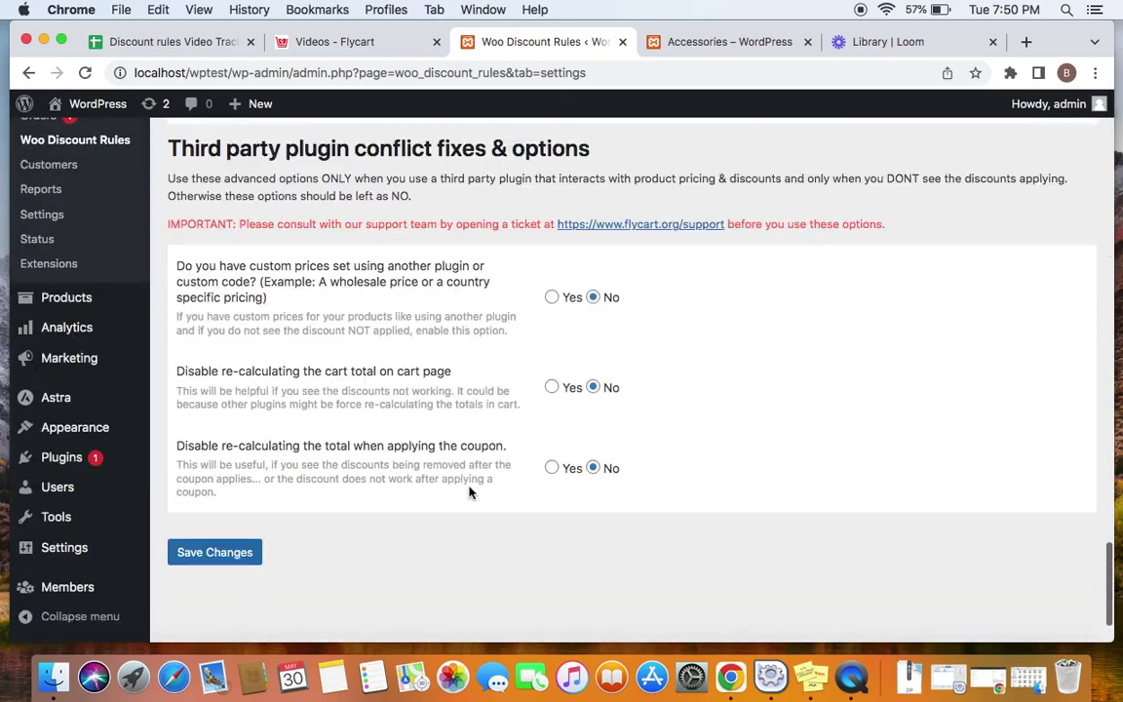
{"action": "left_click", "coordinate": [216, 553]}
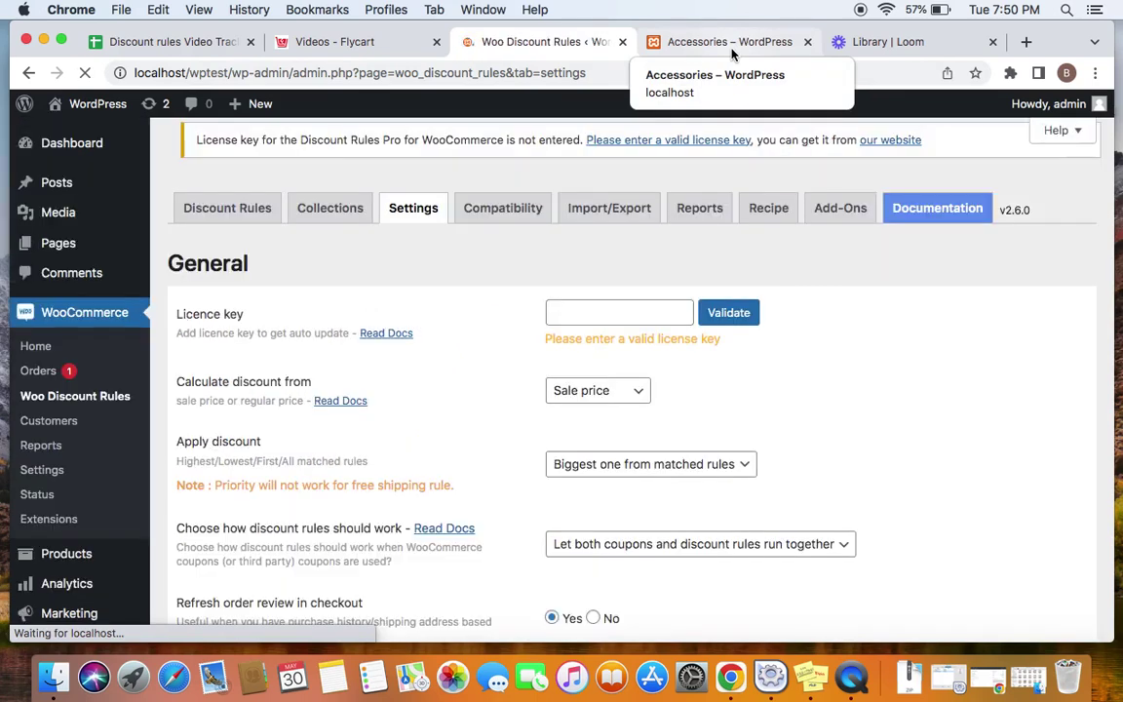
- Reload the Accessories page and confirm the 20% badges, e.g. Belt $65.00 → $52.00
{"action": "left_click", "coordinate": [732, 49]}
{"action": "right_click", "coordinate": [591, 249]}
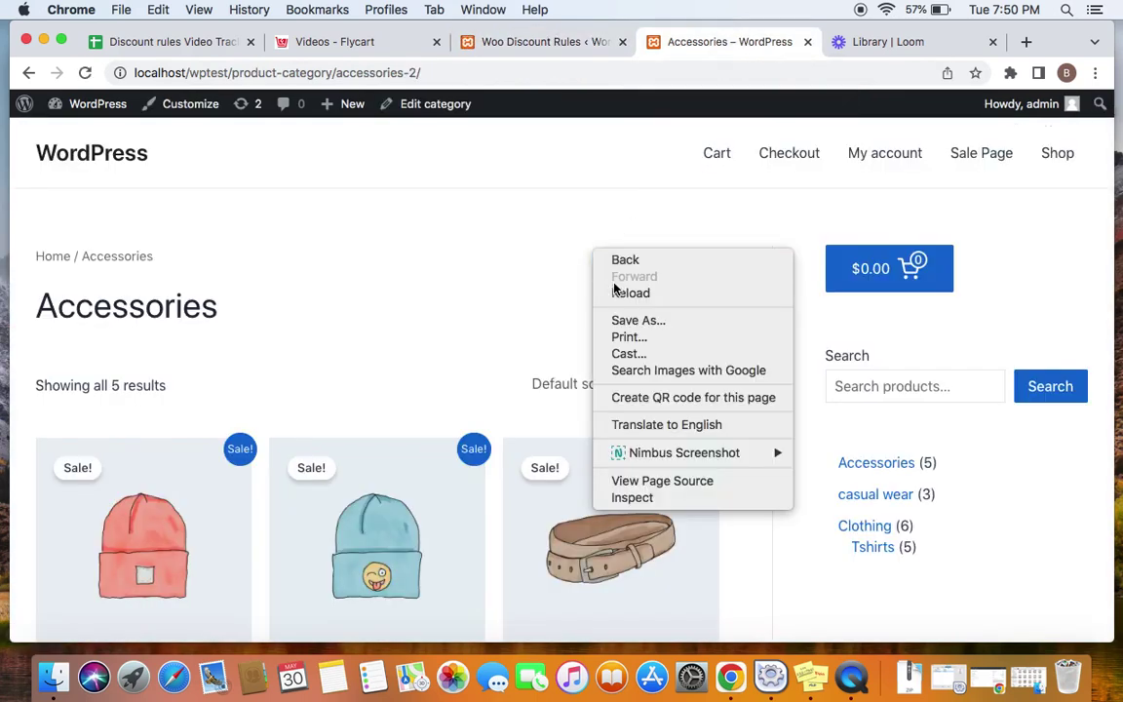
{"action": "left_click", "coordinate": [615, 293]}
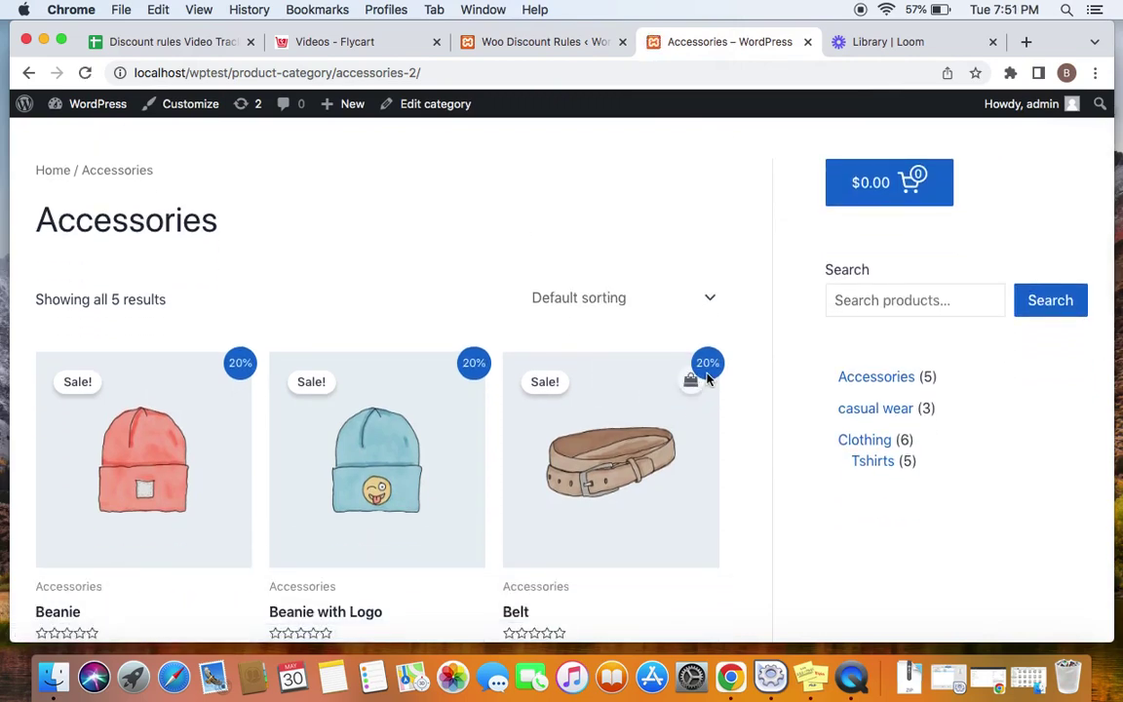
{"action": "scroll", "coordinate": [665, 432], "scroll_direction": "down", "scroll_amount": 2}
{"action": "scroll", "coordinate": [665, 432], "scroll_direction": "down", "scroll_amount": 3}
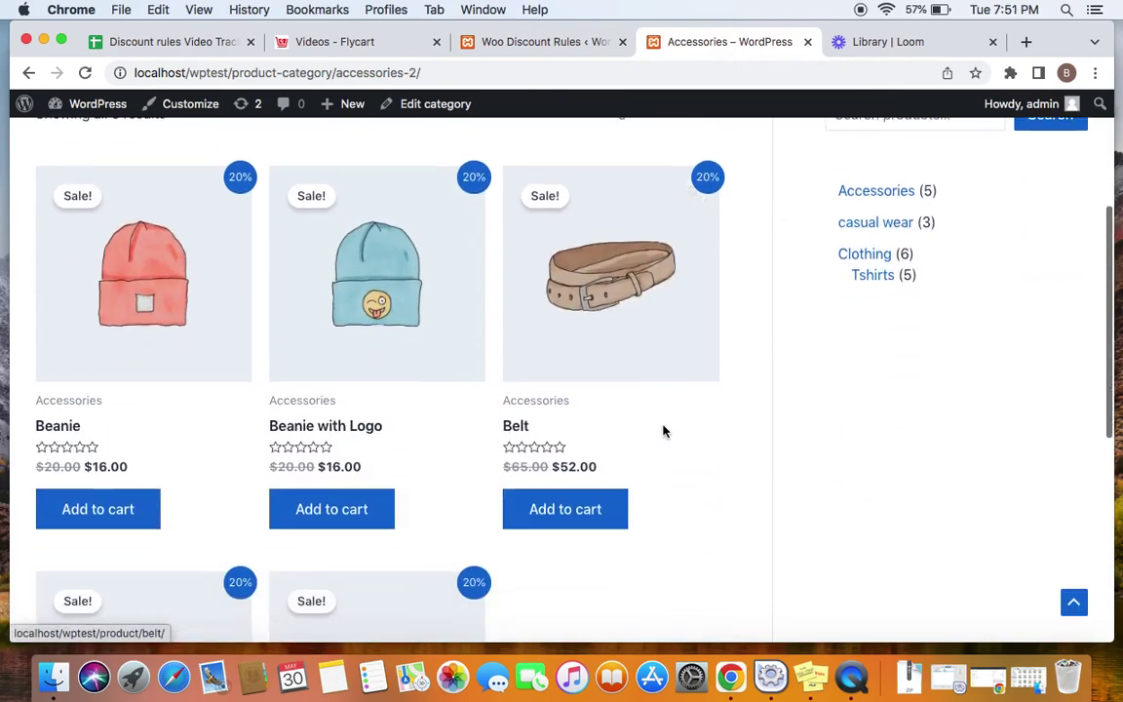
{"action": "scroll", "coordinate": [665, 432], "scroll_direction": "up", "scroll_amount": 5}
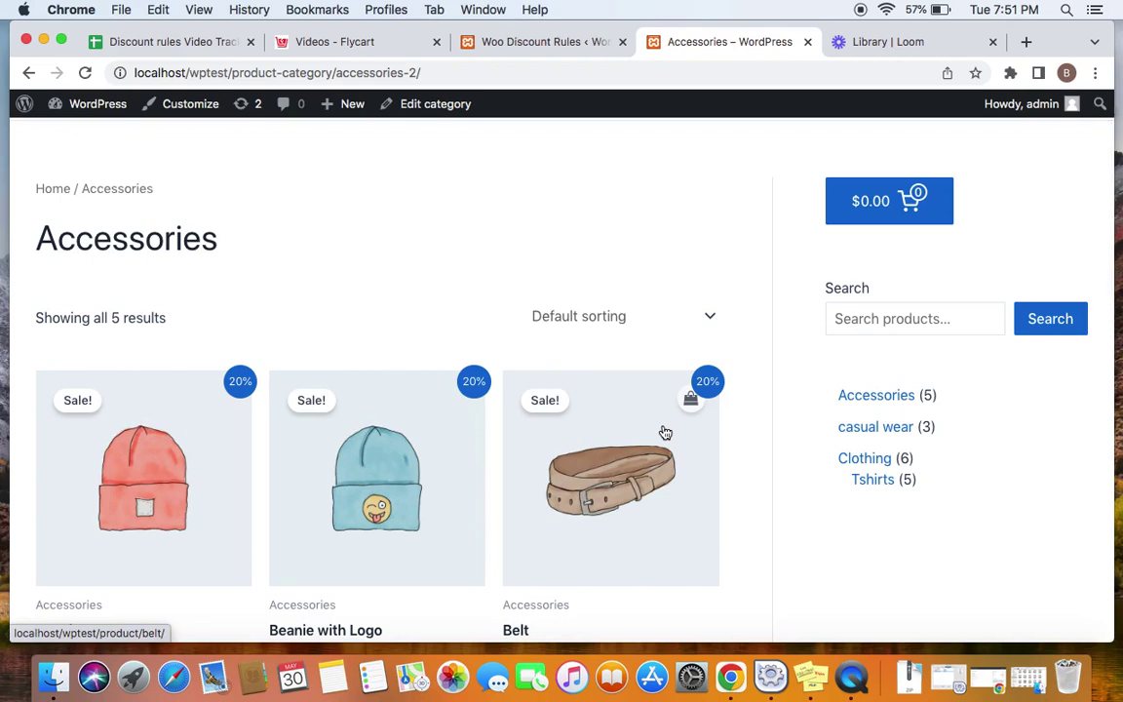